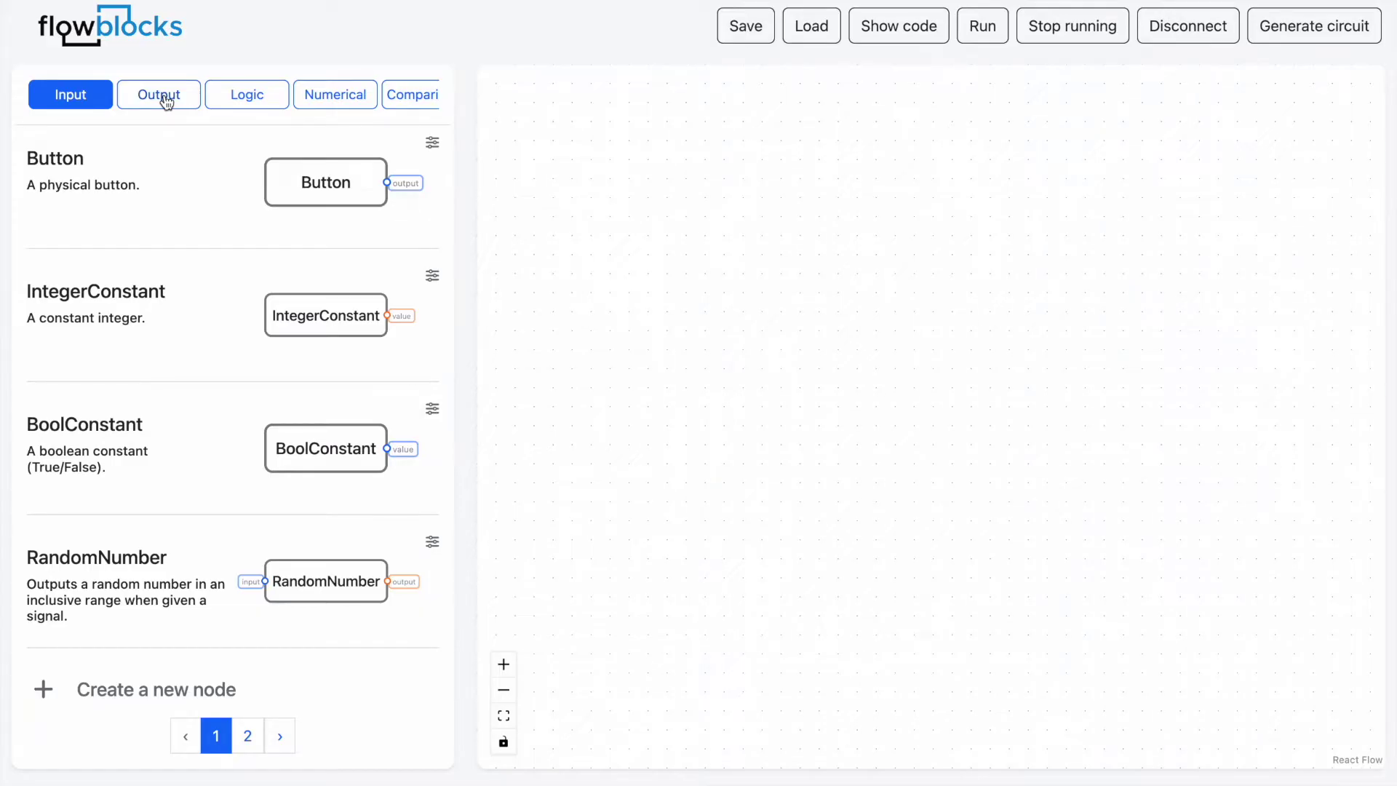
Step: Place two Button blocks one above the other on the canvas, with an Or block beside them
left_click(165, 100)
left_click(244, 98)
left_click(338, 102)
left_click(81, 99)
left_click_drag(352, 178, 689, 341)
left_click(258, 107)
left_click_drag(359, 437, 898, 246)
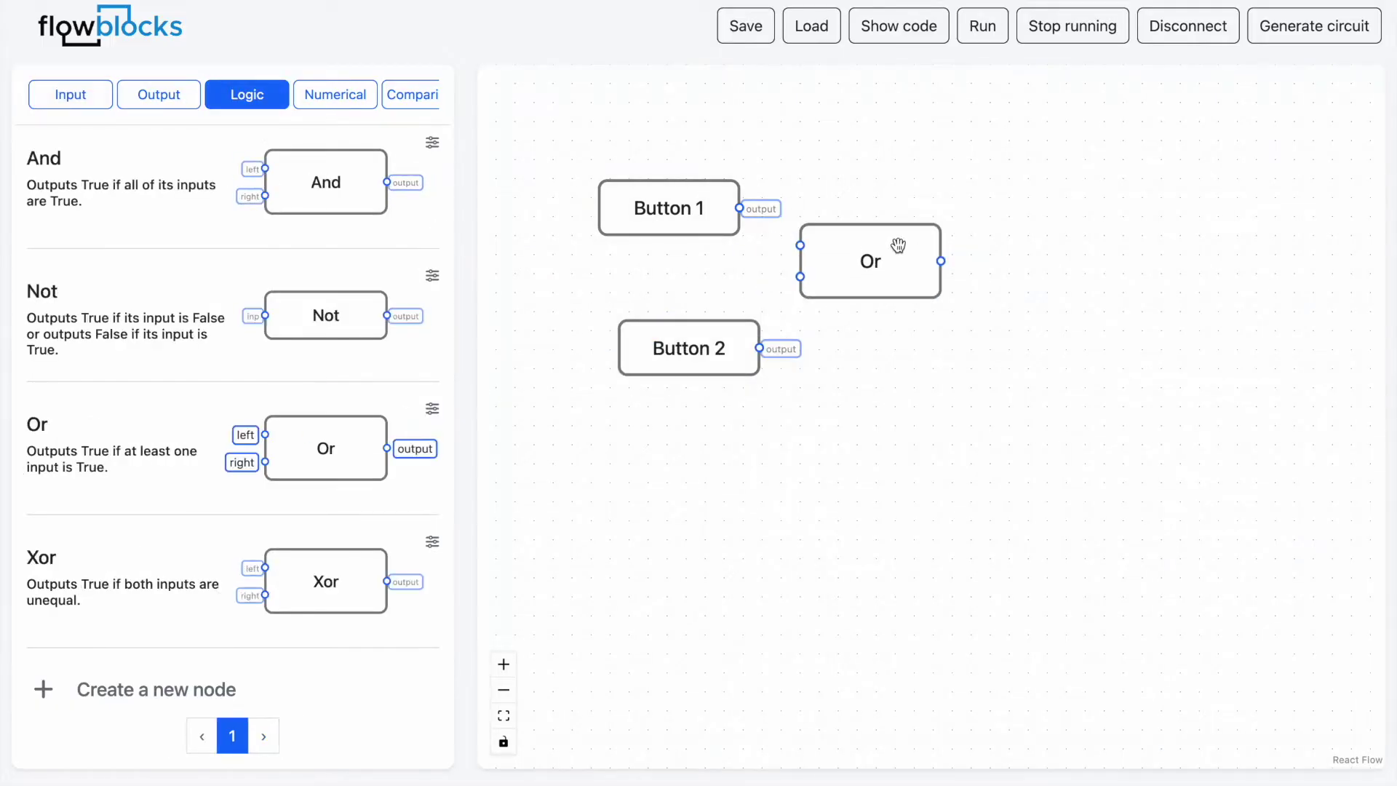
Step: Connect the two buttons to Or's left and right inputs, then add an LED block fed by Or's output
left_click_drag(739, 208, 801, 245)
left_click_drag(759, 348, 798, 275)
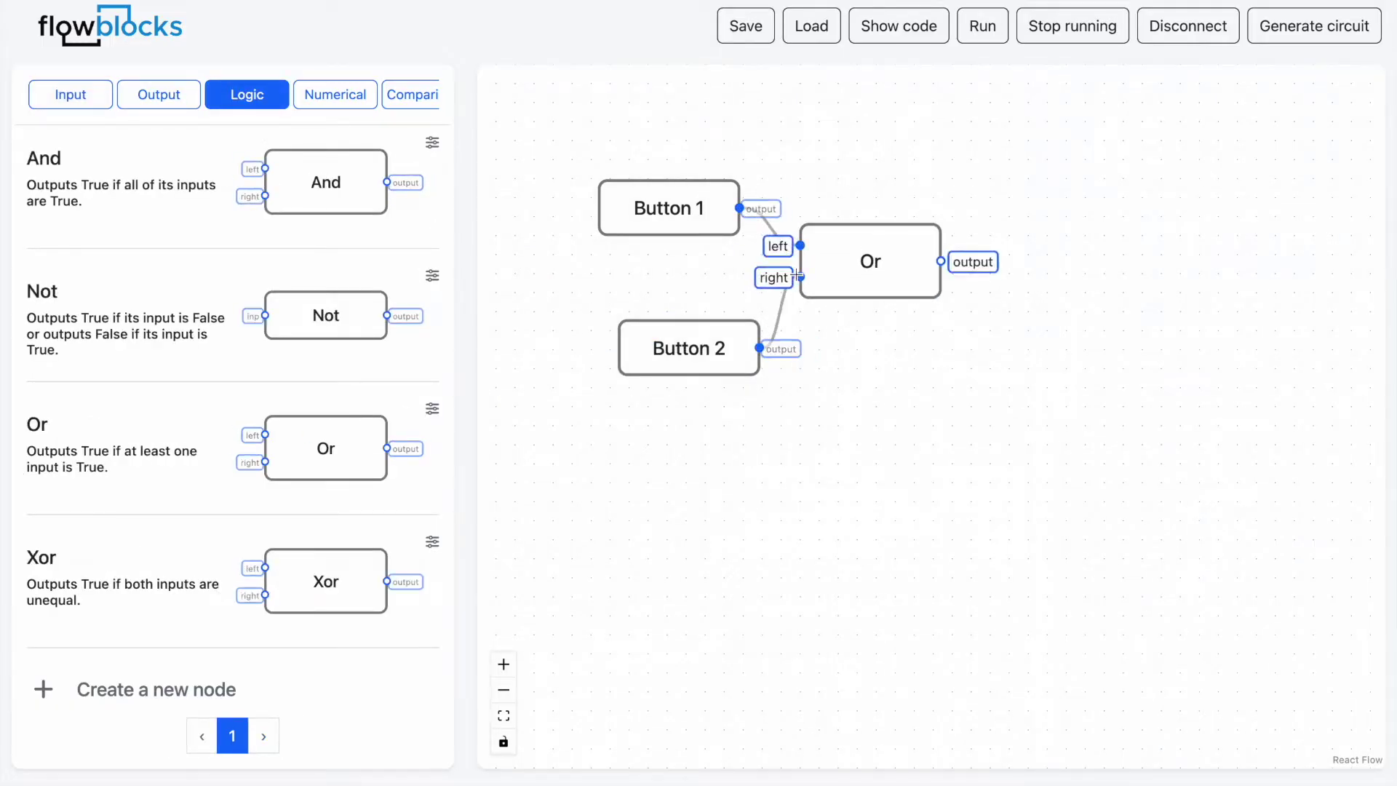
left_click(145, 96)
left_click_drag(325, 312, 1123, 263)
left_click_drag(941, 261, 1089, 265)
Step: Set the LED block's pin number to 8
right_click(1088, 265)
key("Tab")
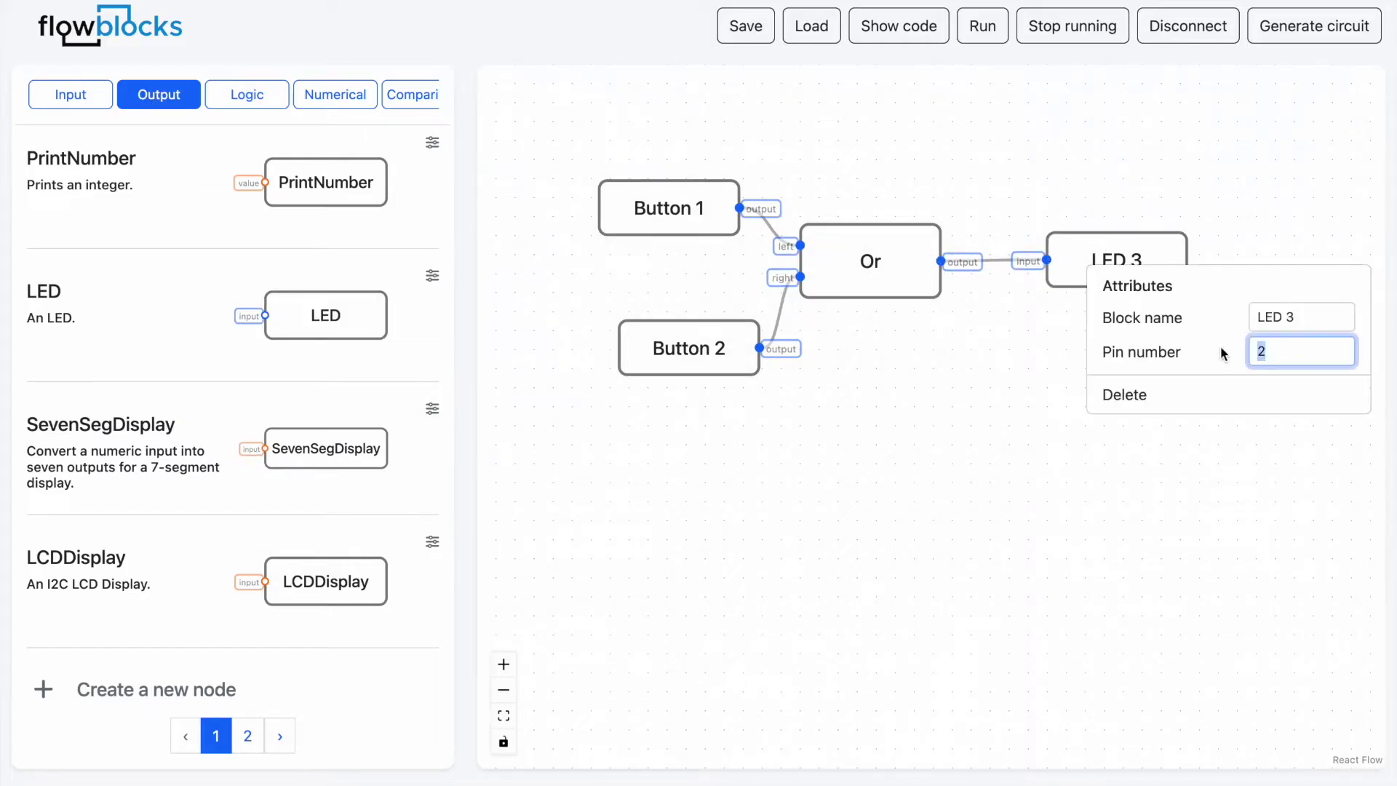
key("Return")
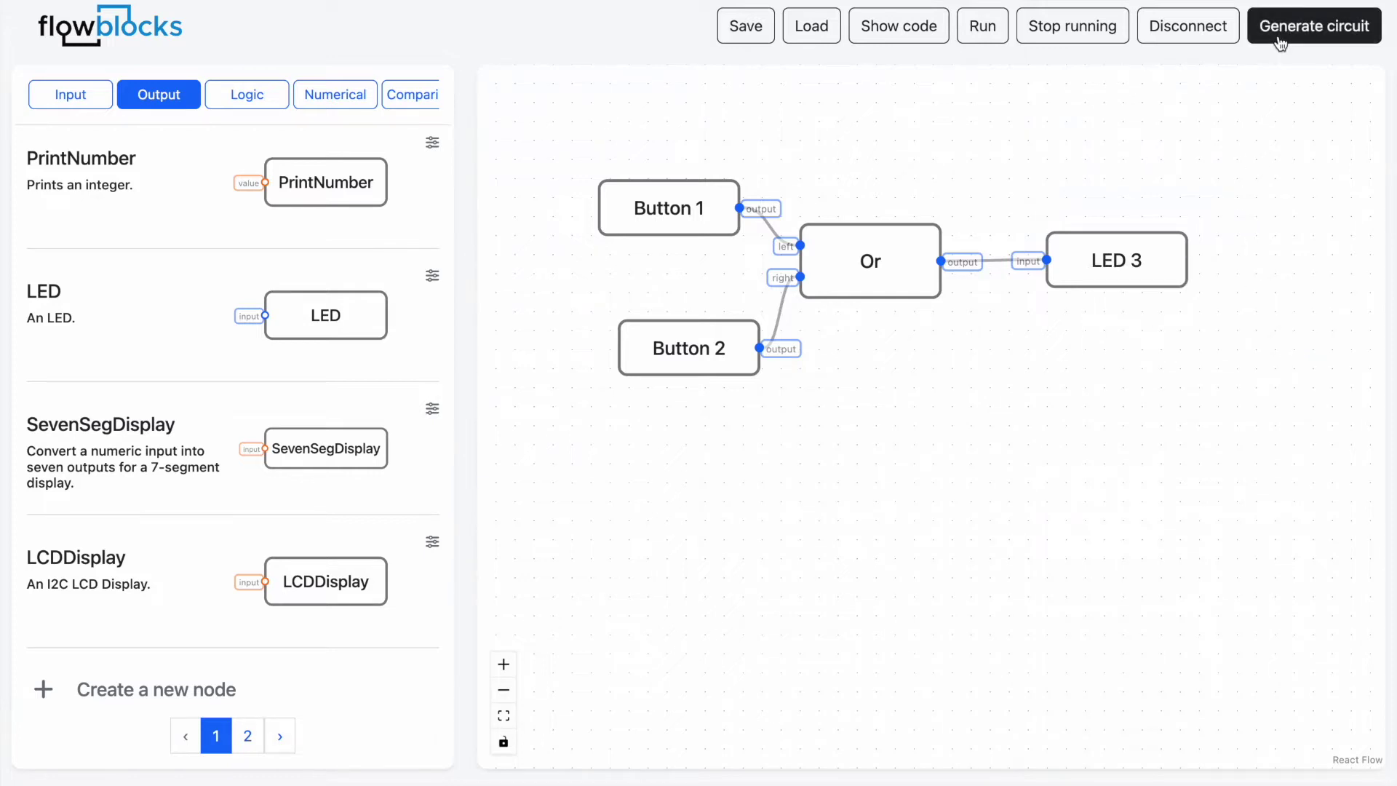
Step: Generate the circuit wiring instructions and run the flowchart
left_click(1279, 42)
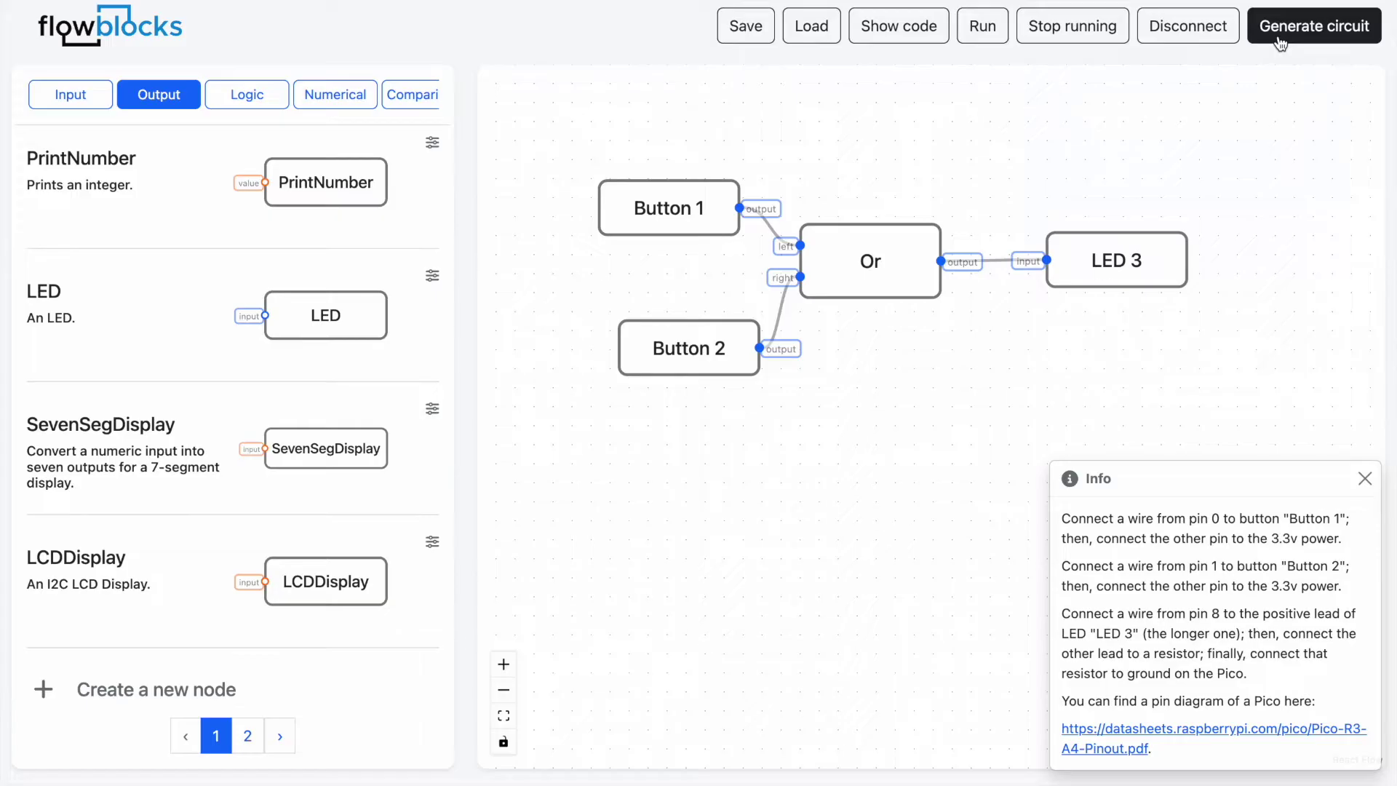
left_click(981, 29)
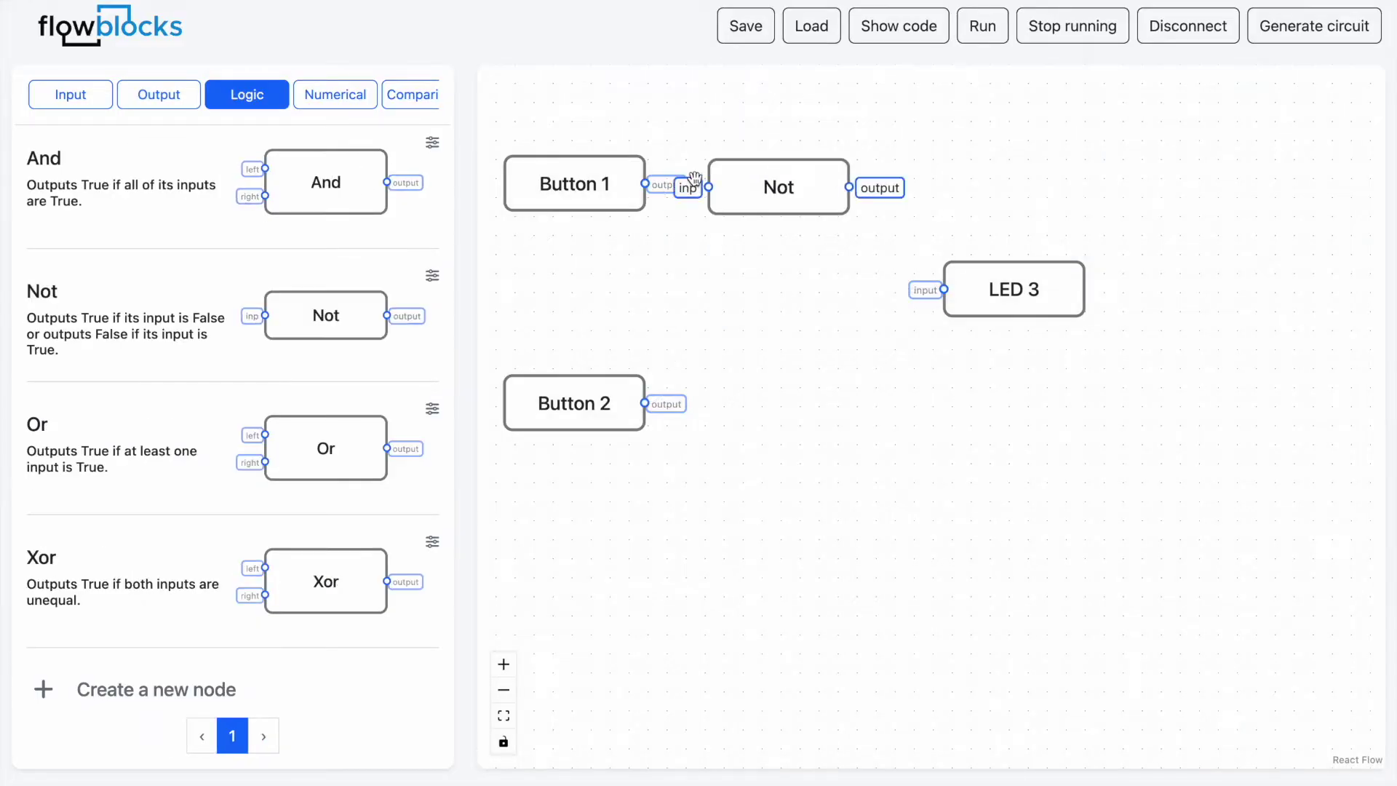
Step: Add a second Not block, two And blocks and an Or block, and position LED 3 beside the Or
left_click_drag(326, 182, 941, 211)
left_click_drag(326, 182, 979, 396)
left_click_drag(326, 448, 1113, 300)
left_click_drag(1268, 289, 1253, 299)
Step: Wire Button 1 through the upper Not and And blocks into Or's left input, and Or's output to LED 3
left_click_drag(645, 184, 708, 187)
left_click_drag(850, 187, 918, 192)
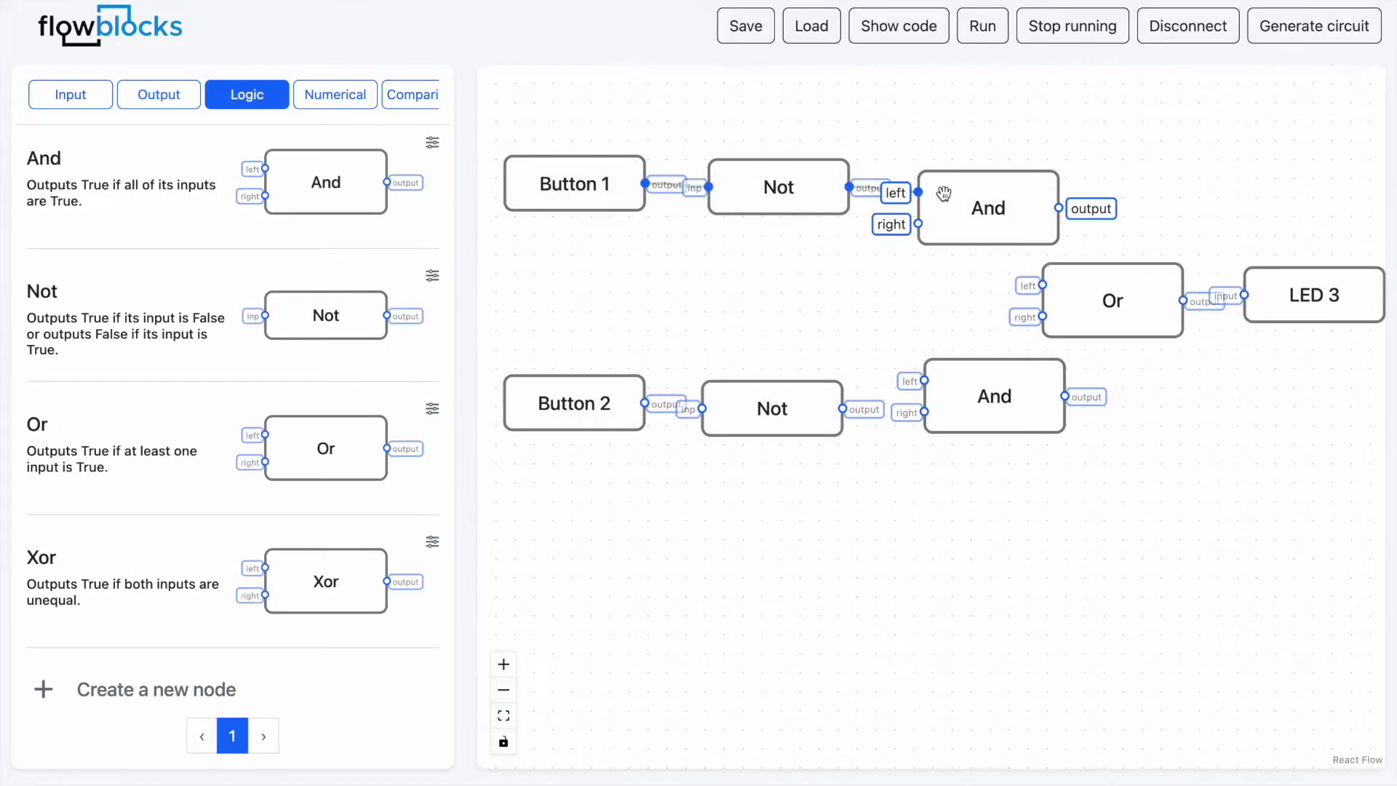
left_click_drag(1059, 208, 1042, 284)
left_click_drag(1183, 300, 1245, 295)
Step: Connect the lower Not to the lower And's right input, and cross-wire Button 1 to its left input and Button 2 to the upper And
left_click_drag(842, 409, 924, 412)
left_click_drag(644, 184, 924, 380)
left_click_drag(645, 402, 918, 223)
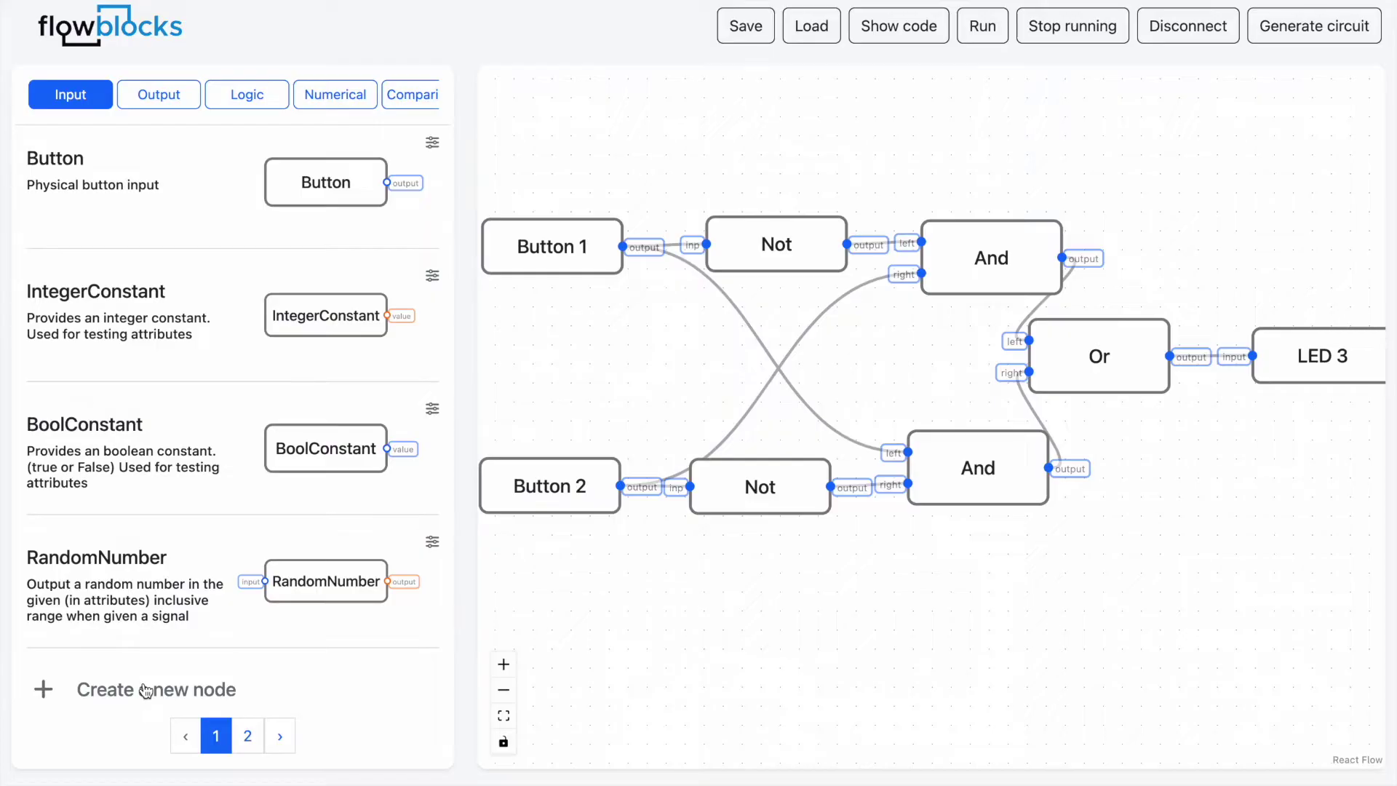
Step: Create a new node named Xor with two Bool inputs, left and right
left_click(145, 690)
triple_click(268, 218)
type("Xor")
scroll(247, 471, "down", 2)
left_click(233, 460)
type("left")
left_click(227, 498)
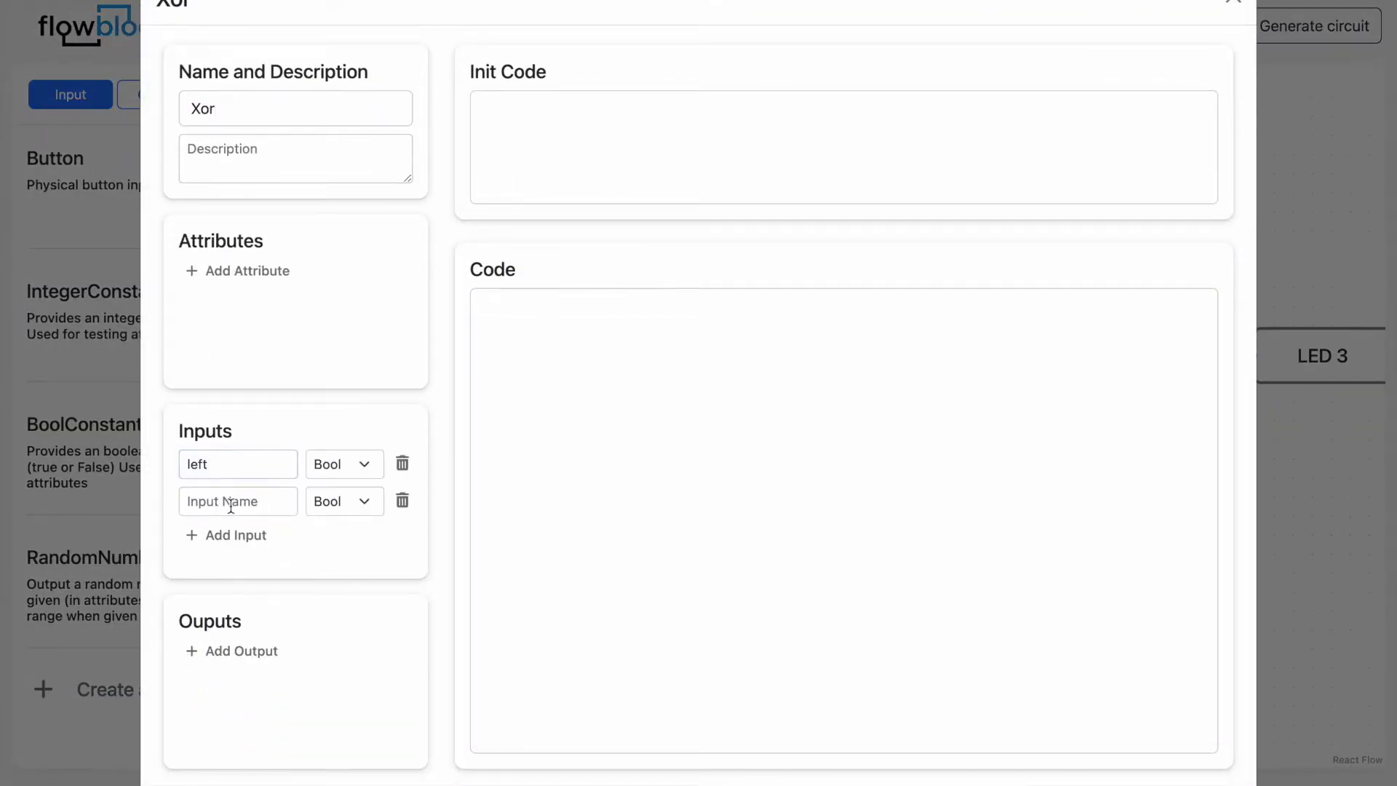
type("right")
Step: Add a Bool output named output to the Xor node, enter code setting it to left ^ right, and save the node
left_click(247, 650)
left_click(240, 654)
type("output")
left_click(728, 456)
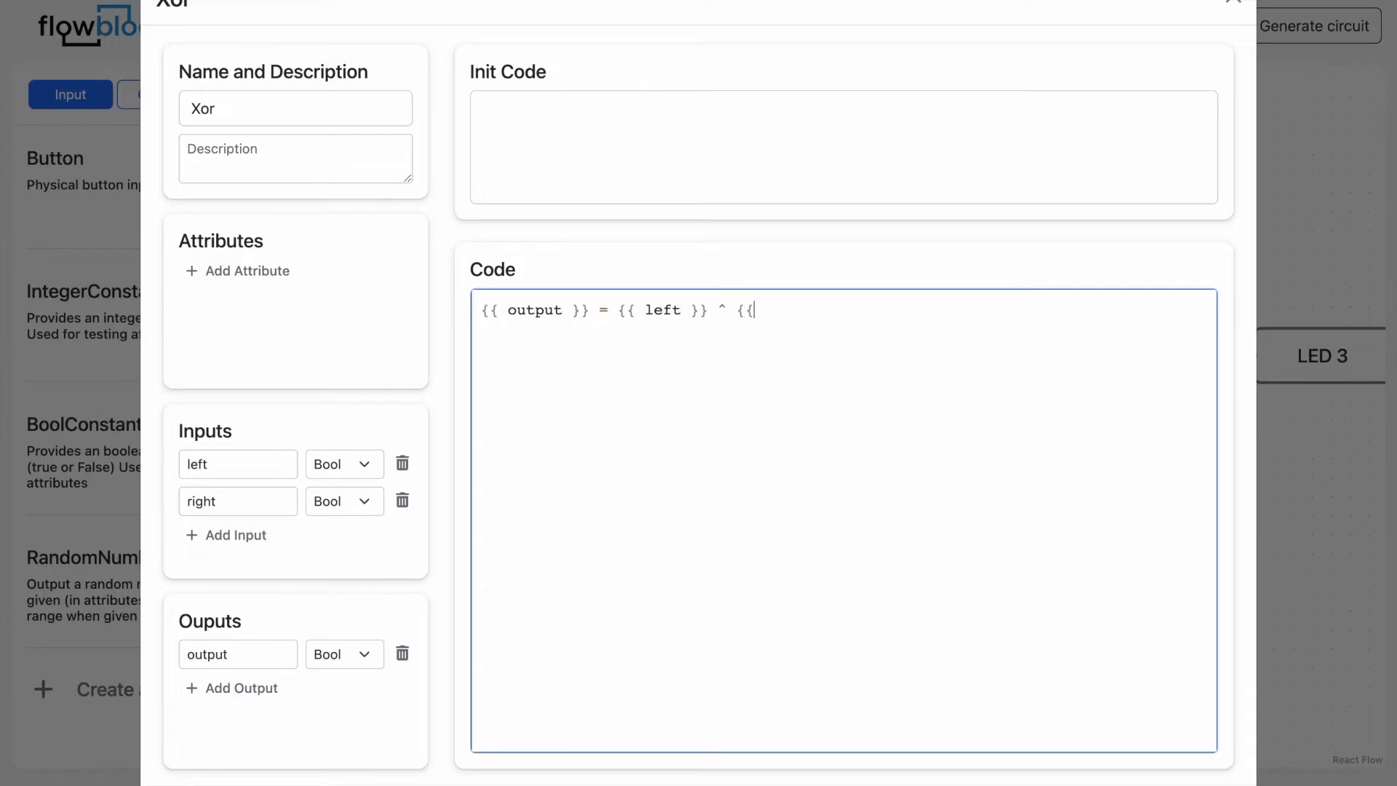
scroll(787, 499, "down", 3)
left_click(1210, 692)
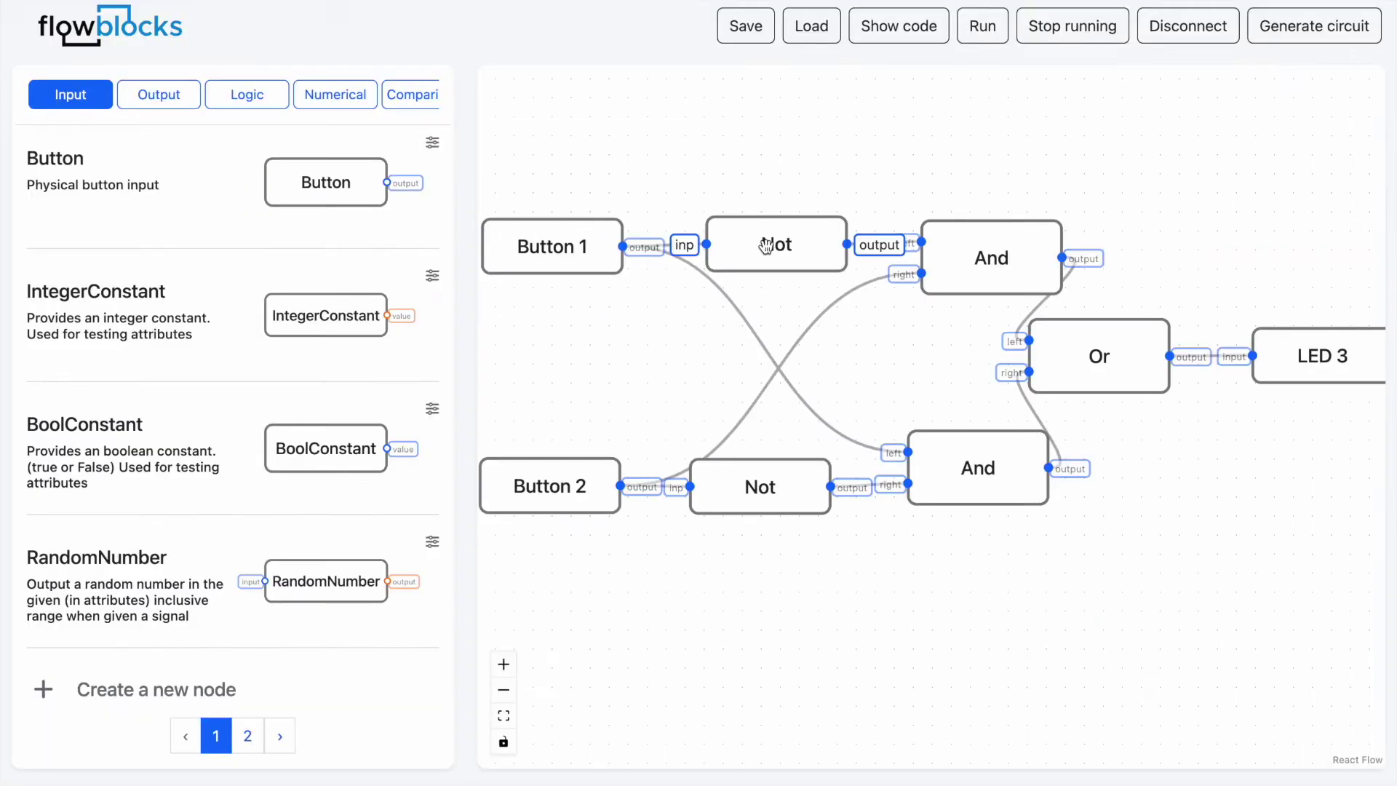
Step: Delete the Not, And and Or blocks between the two buttons and LED 3
left_click(964, 275)
key("BackSpace")
left_click(1098, 355)
key("BackSpace")
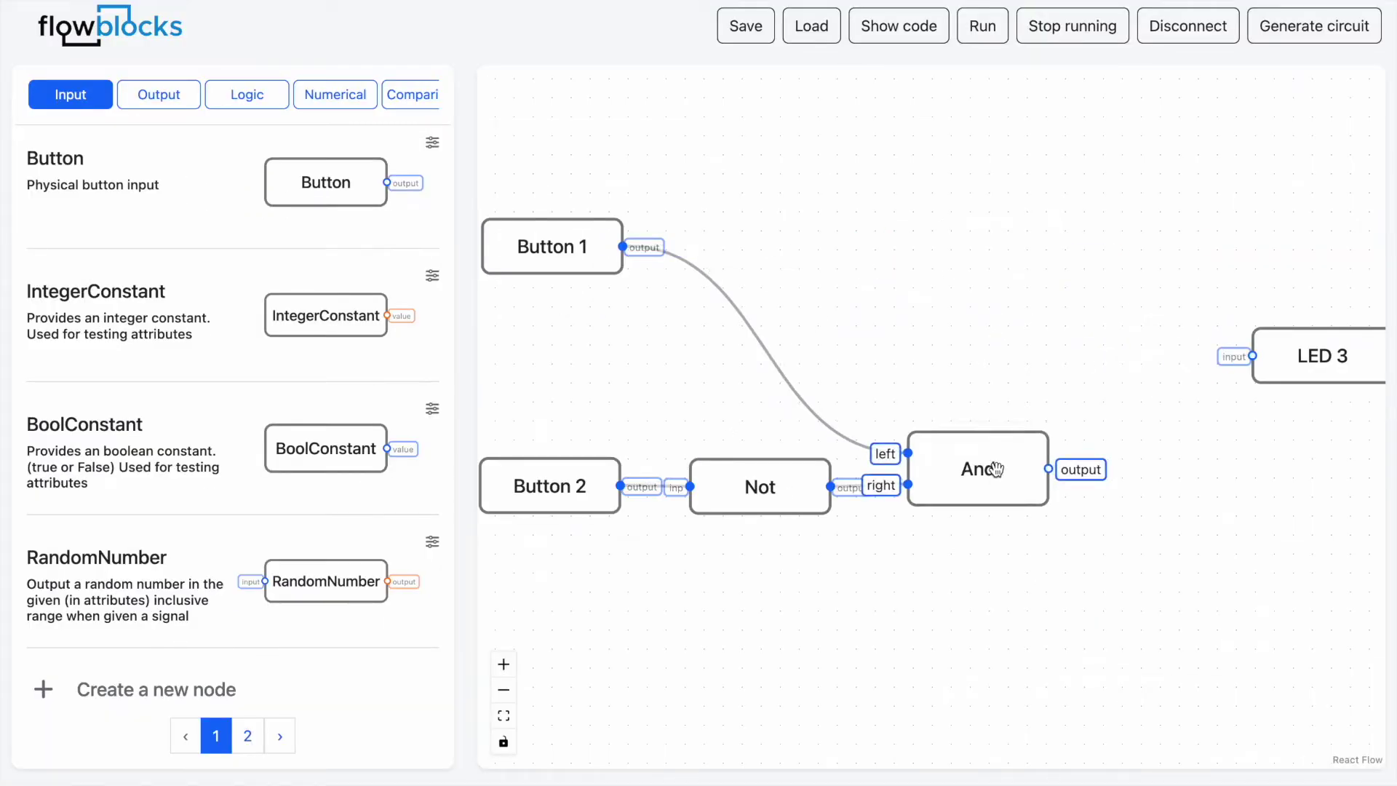
left_click(991, 468)
key("BackSpace")
left_click(760, 486)
key("BackSpace")
Step: Add the custom Xor block, wire both buttons to its inputs and its output to LED 3, and move the LED closer
left_click(393, 95)
left_click_drag(326, 182, 844, 372)
left_click_drag(623, 247, 764, 360)
left_click_drag(620, 486, 772, 388)
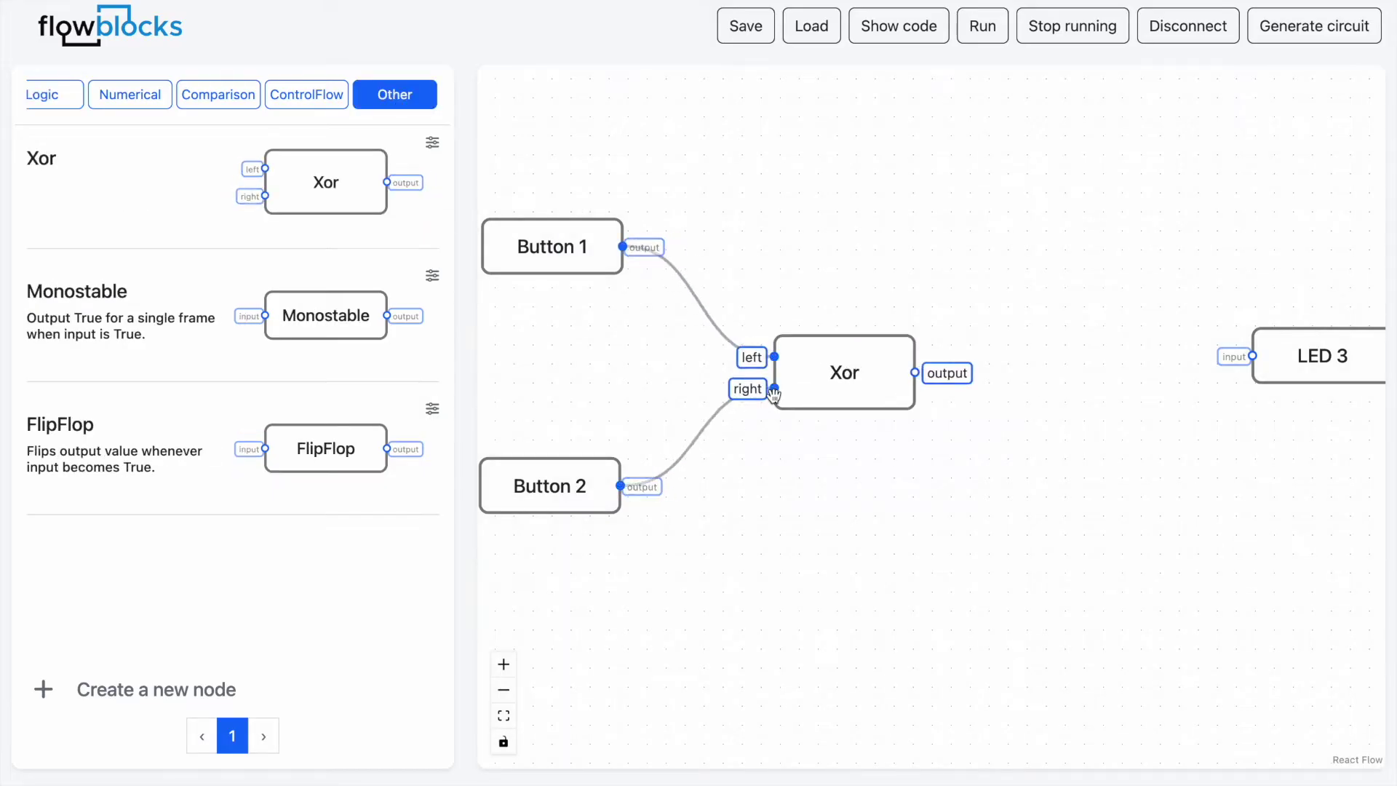
left_click_drag(916, 372, 1241, 358)
left_click_drag(1341, 357, 1179, 378)
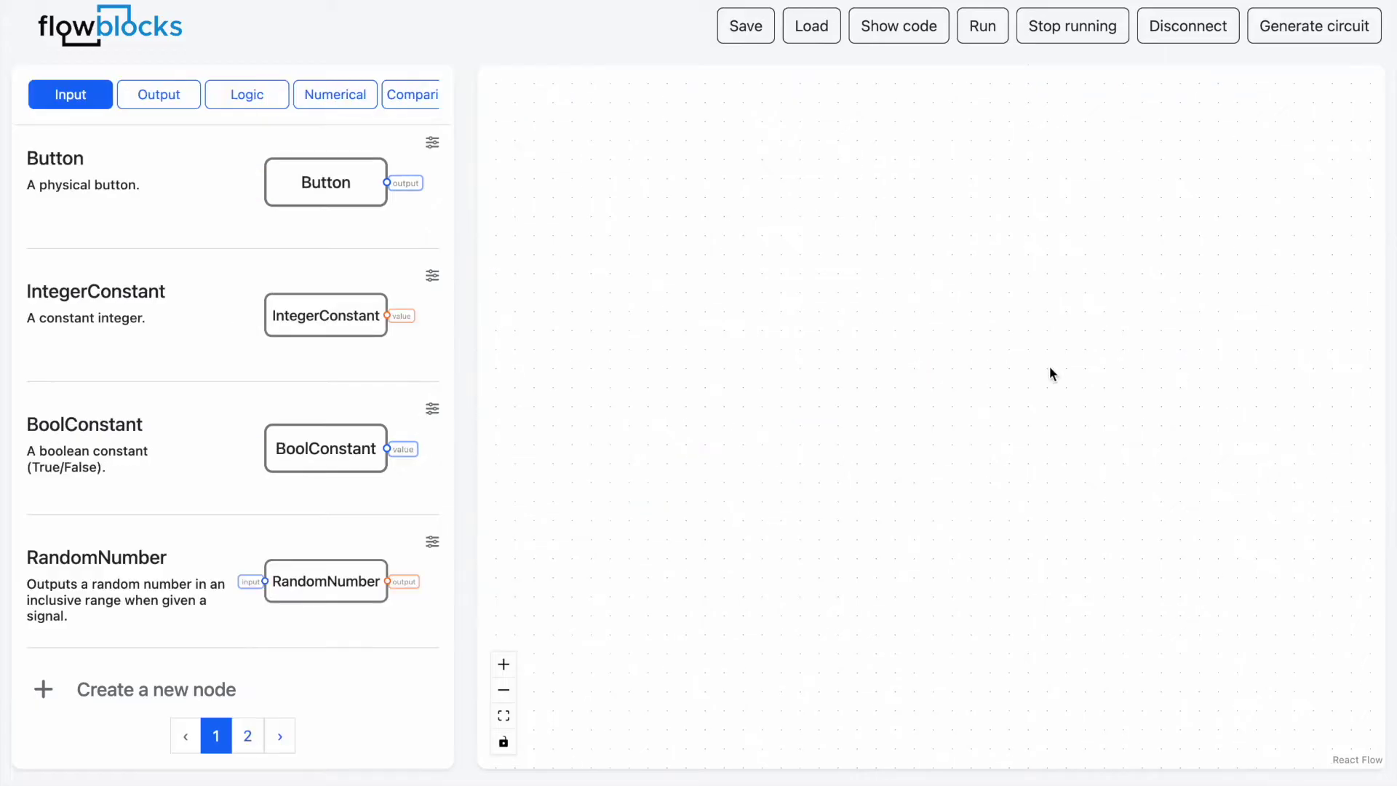
Step: Open the Counter block's definition and examine its inputs, output and code line by line
left_click(356, 106)
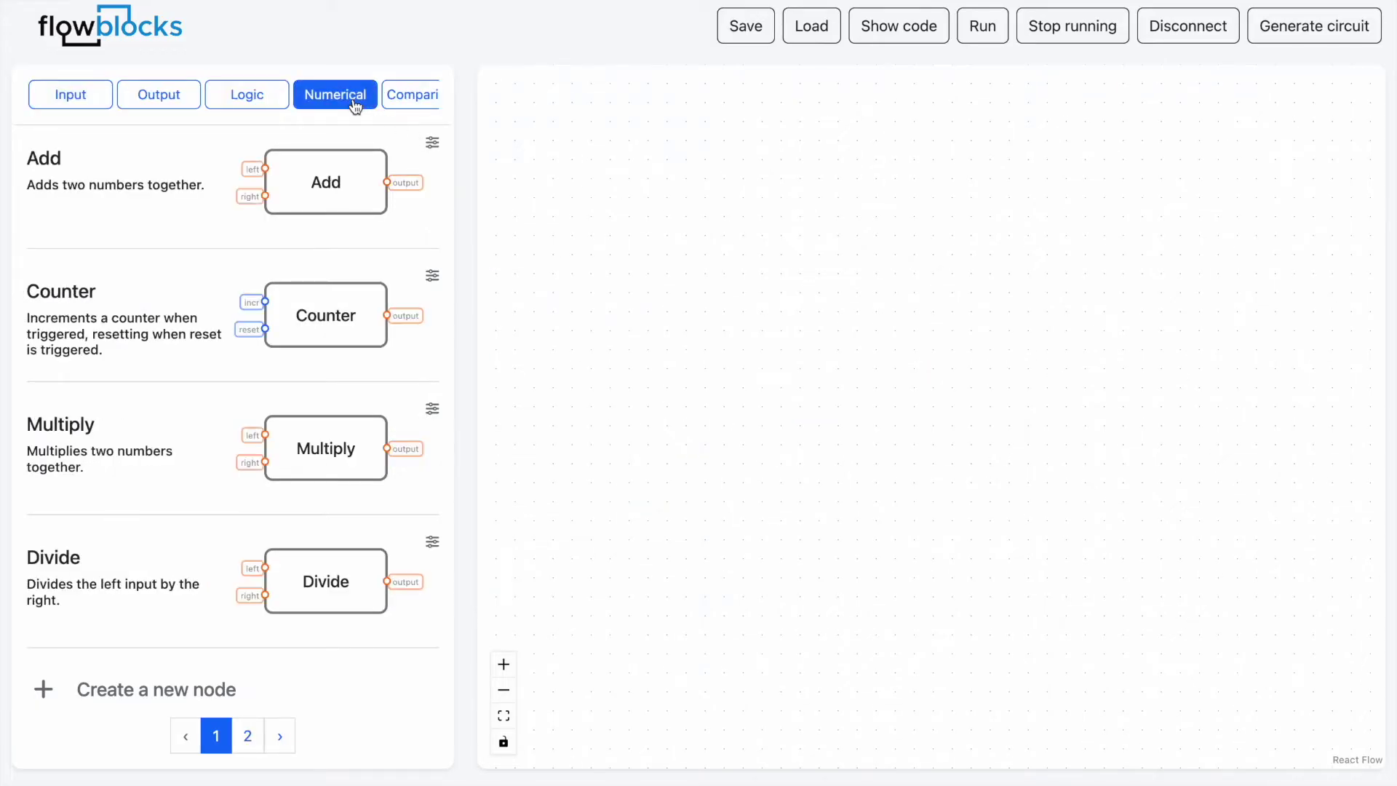
left_click(434, 275)
scroll(609, 382, "down", 3)
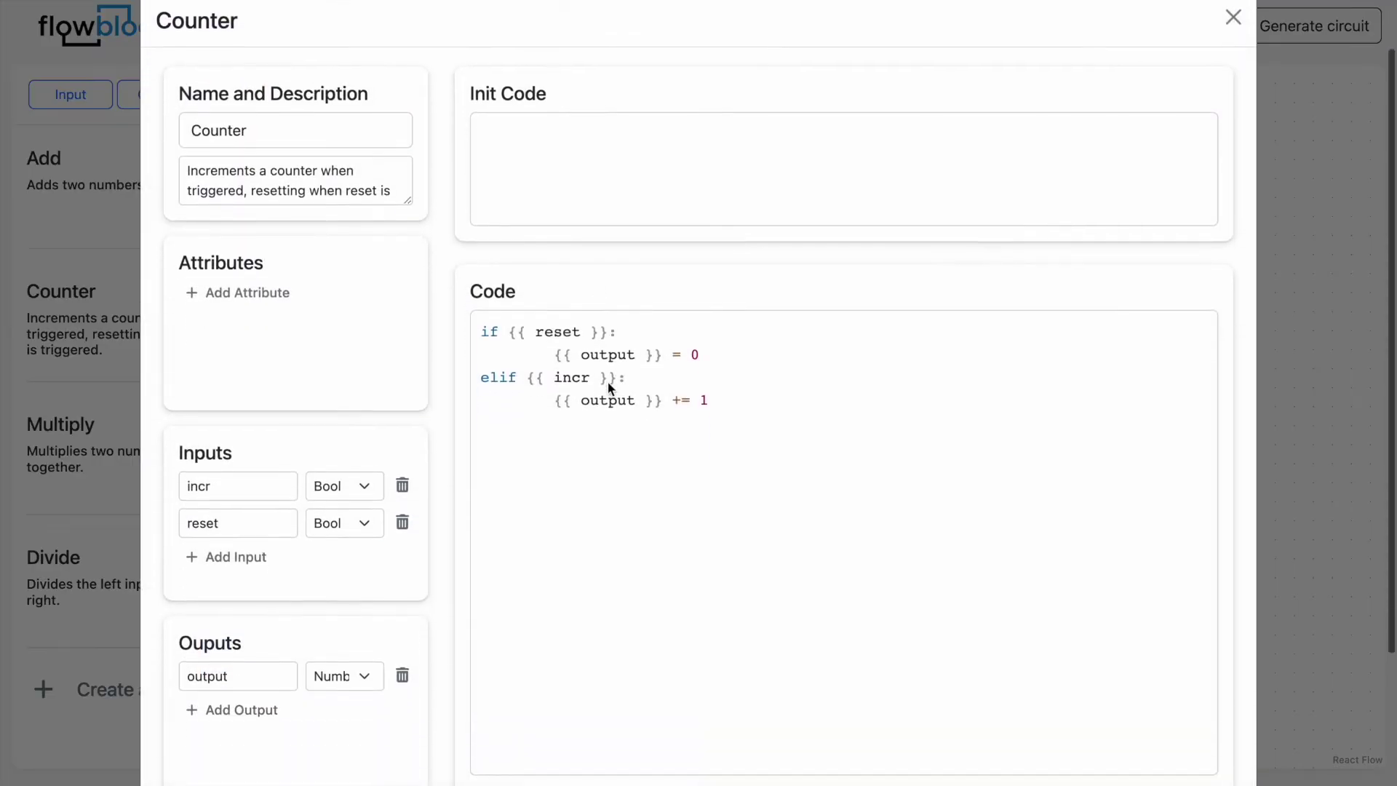
left_click(256, 451)
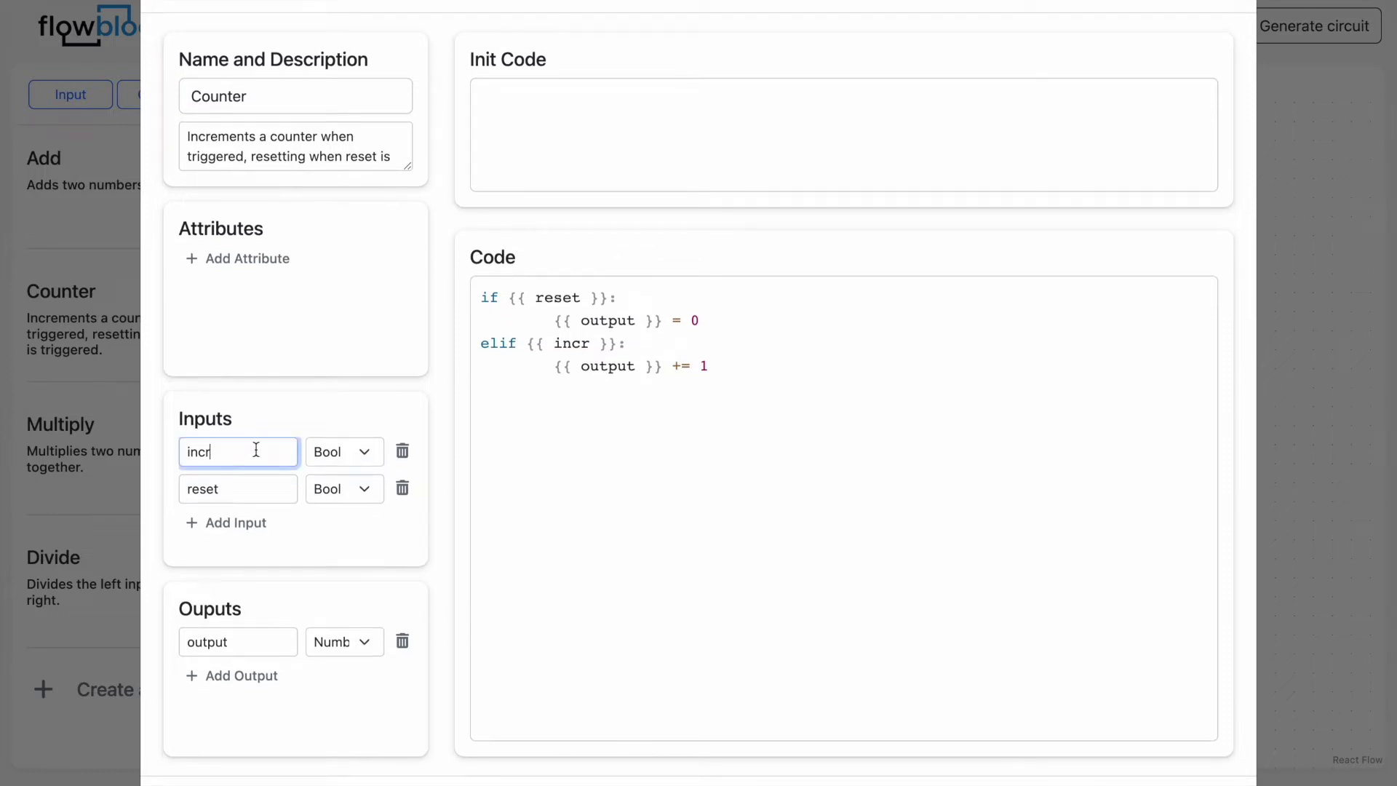
left_click(260, 488)
left_click(258, 641)
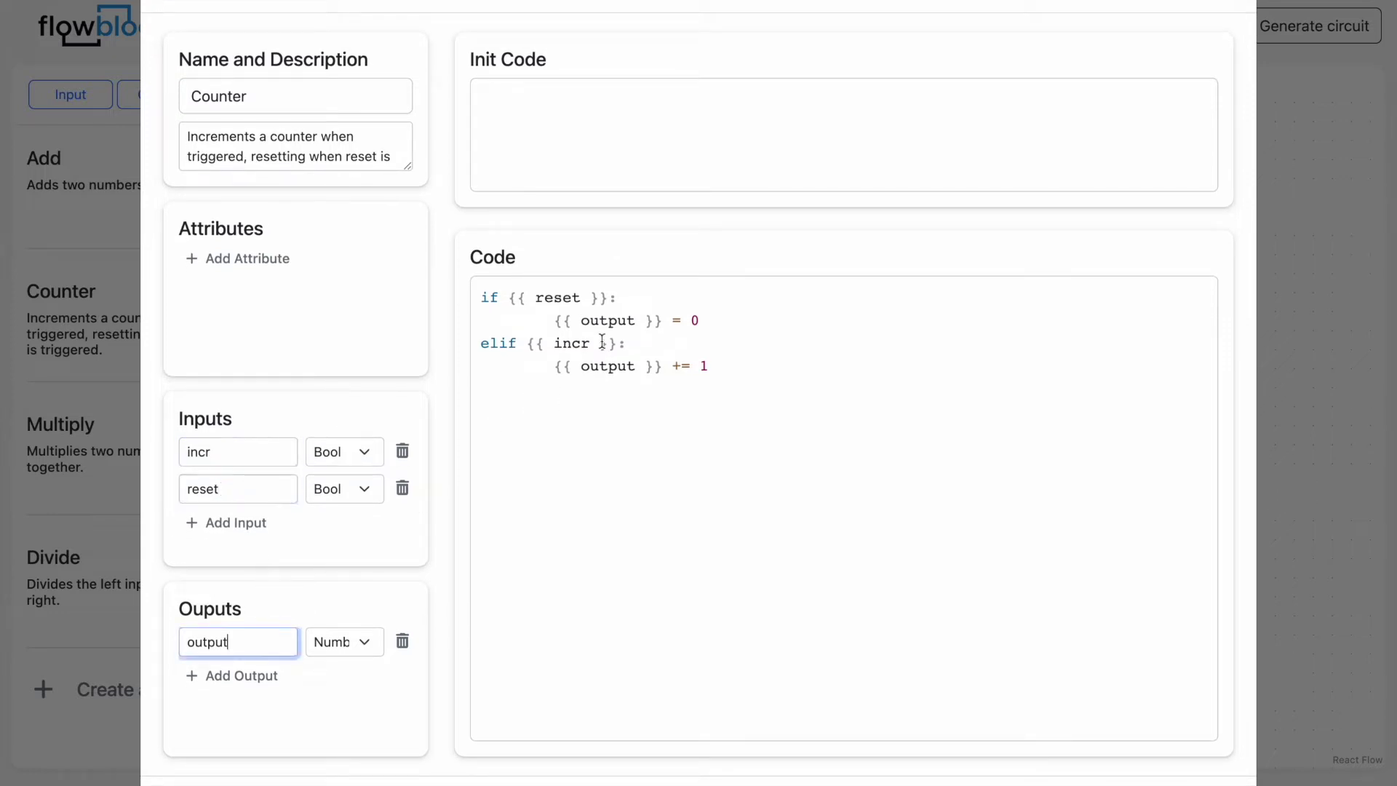
left_click_drag(623, 297, 480, 297)
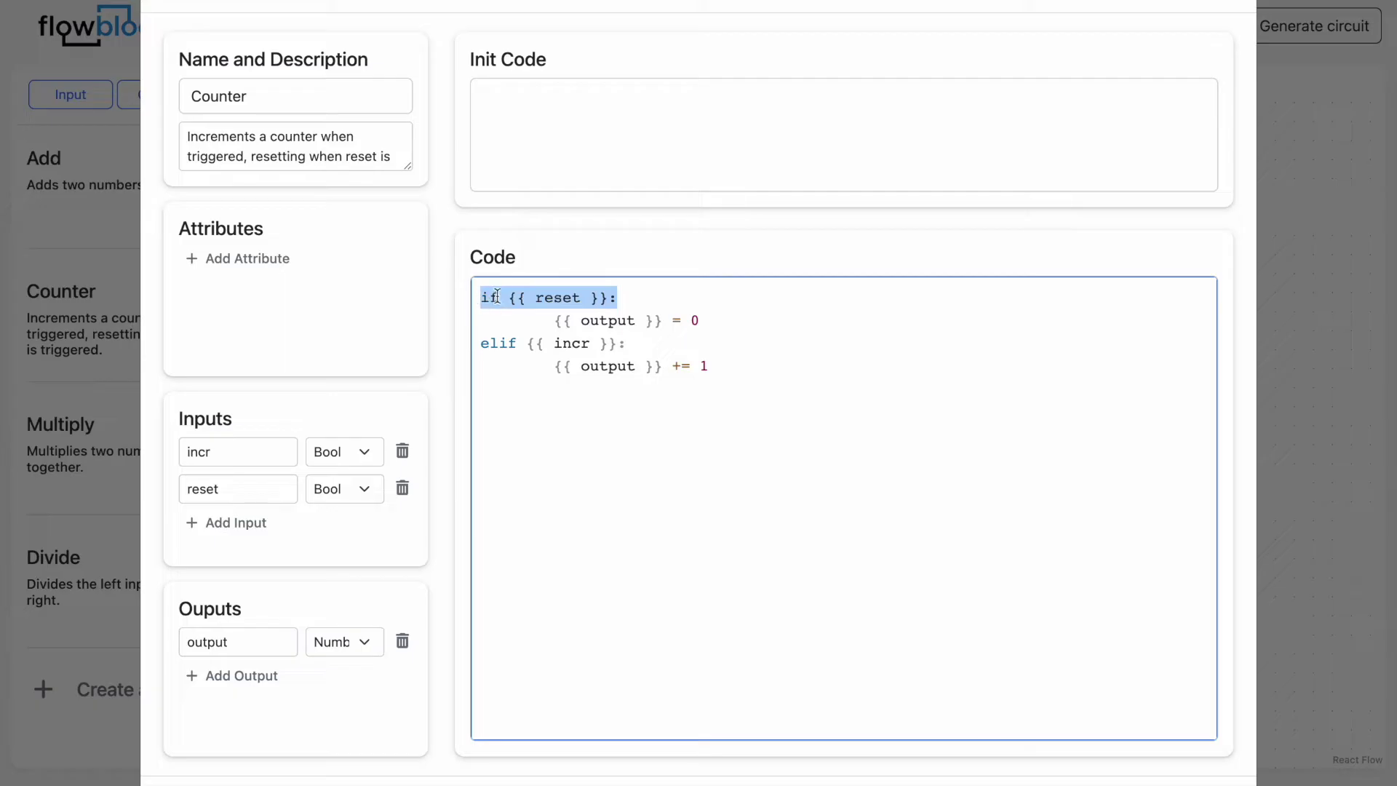
triple_click(560, 321)
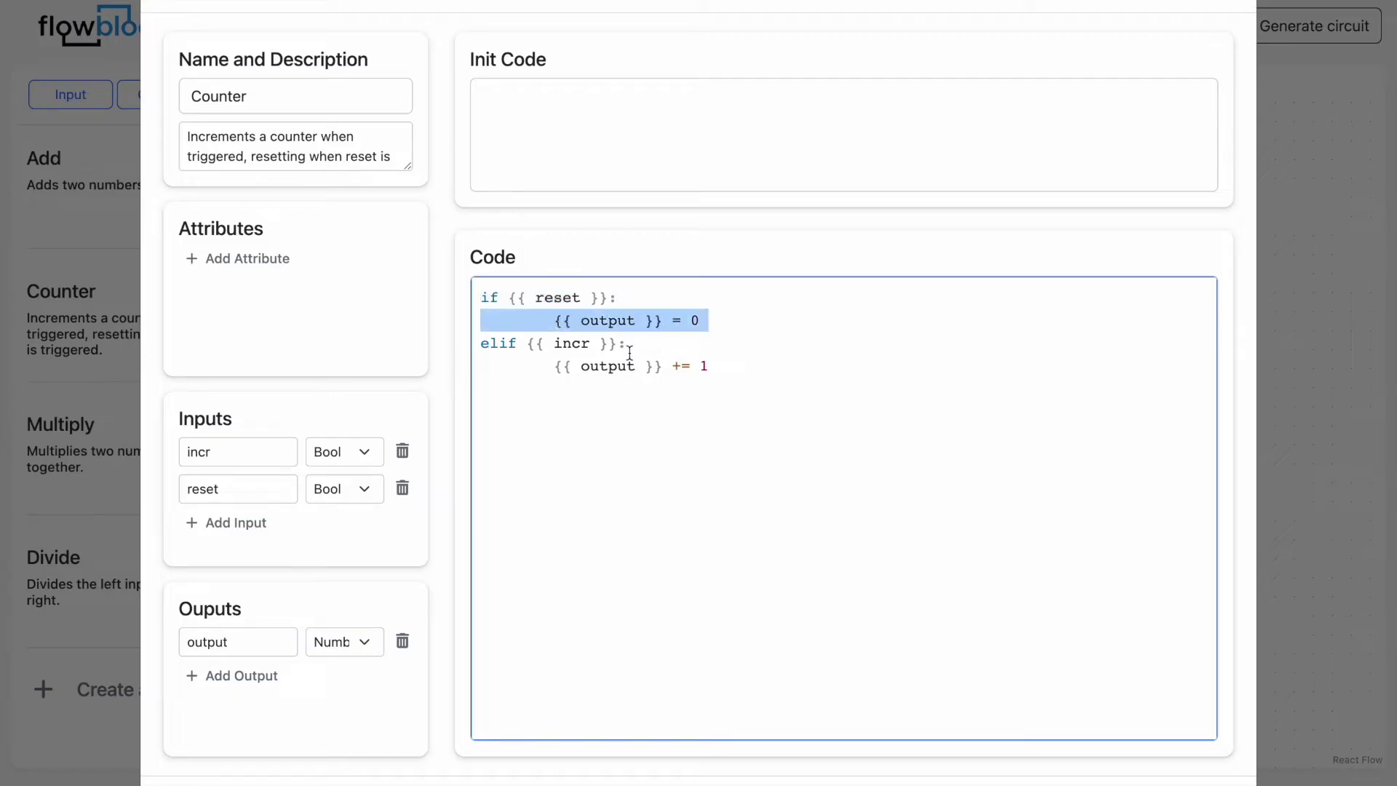
triple_click(607, 345)
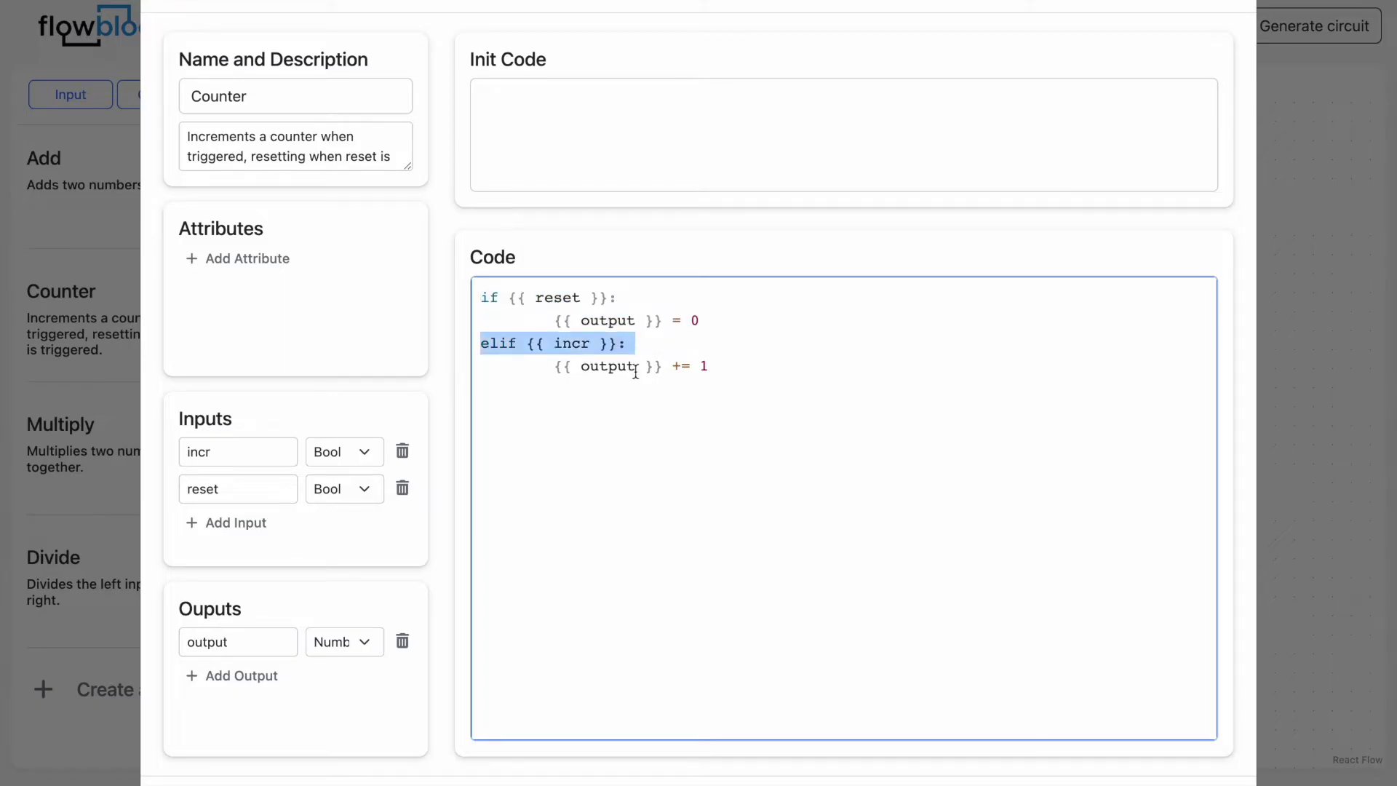
triple_click(615, 366)
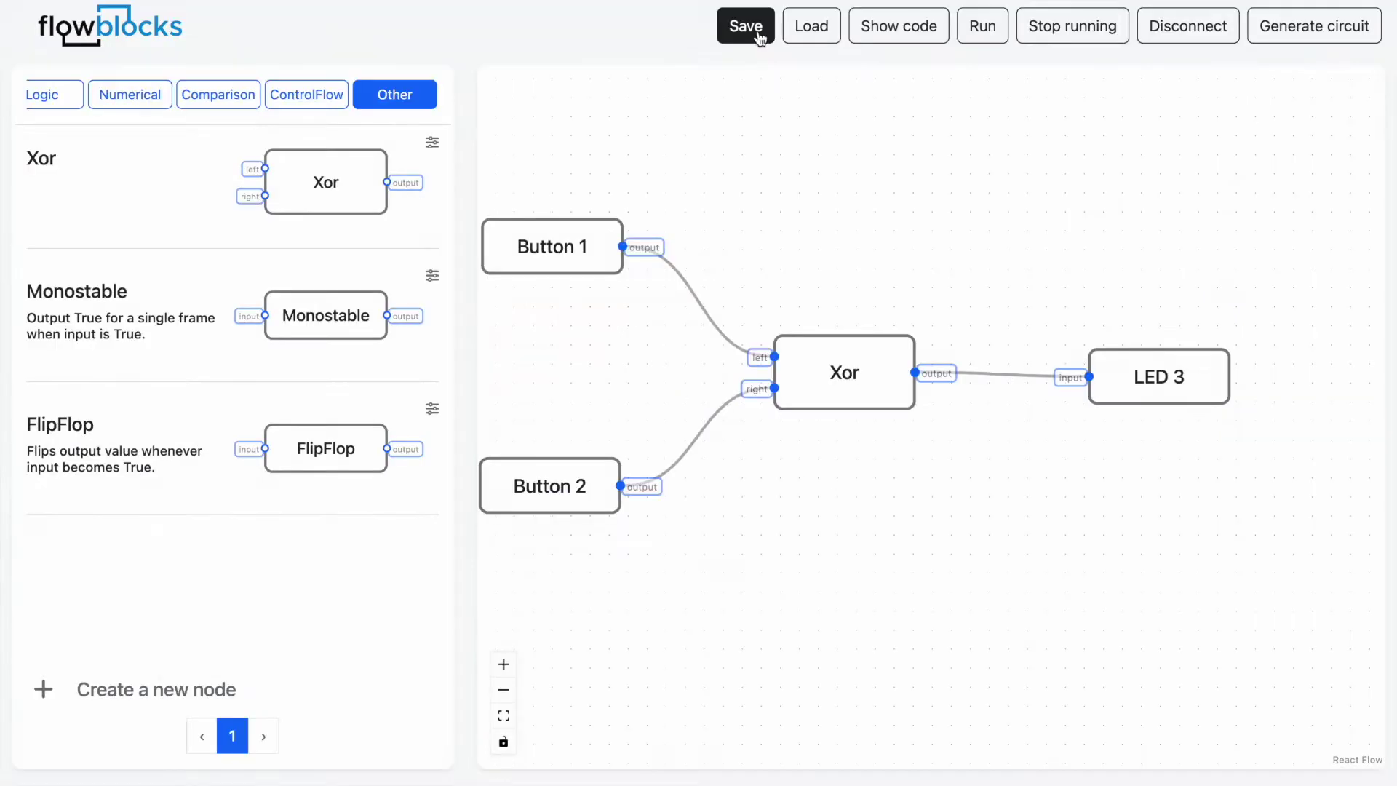
Step: Save the flowchart as Xor-Example
left_click(742, 25)
triple_click(688, 141)
type("Xor-")
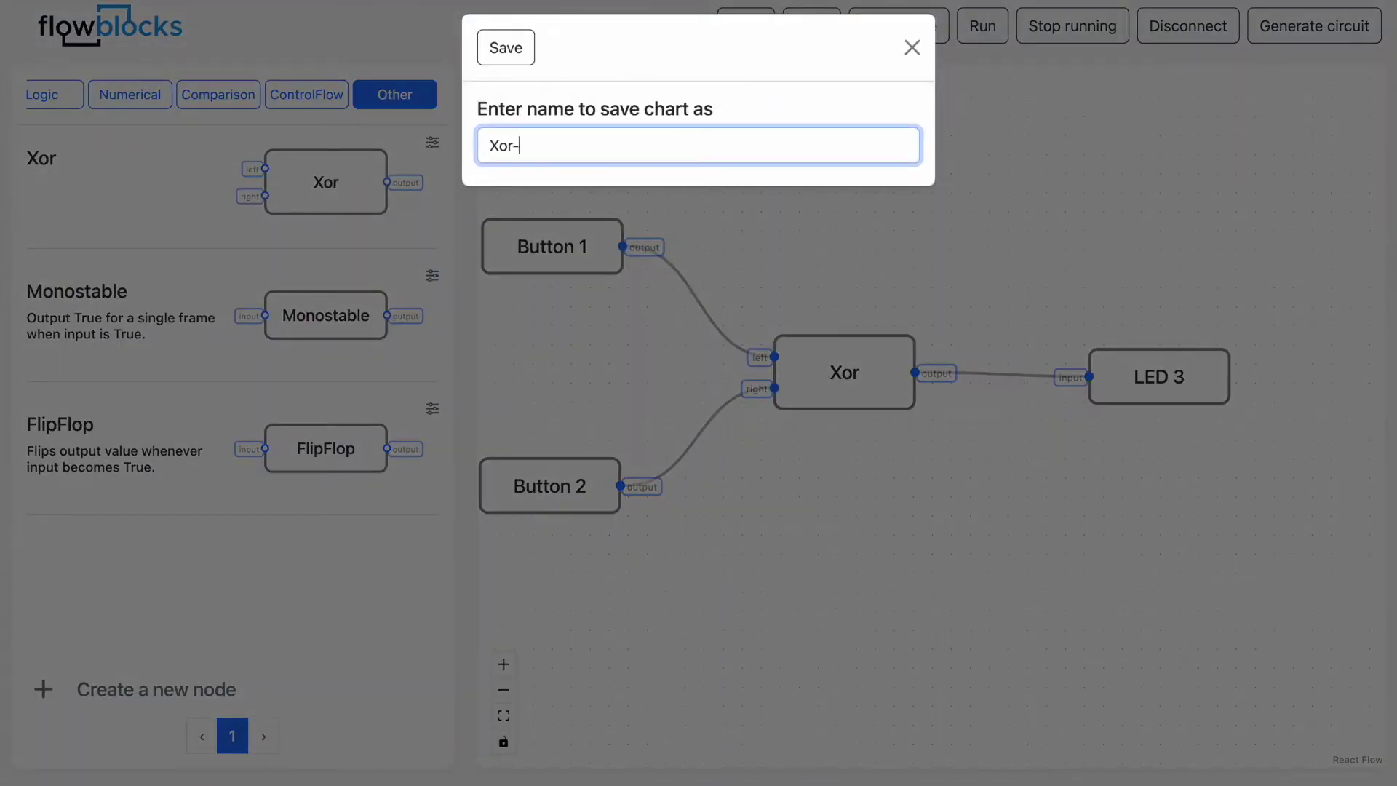
type("Example")
left_click(506, 47)
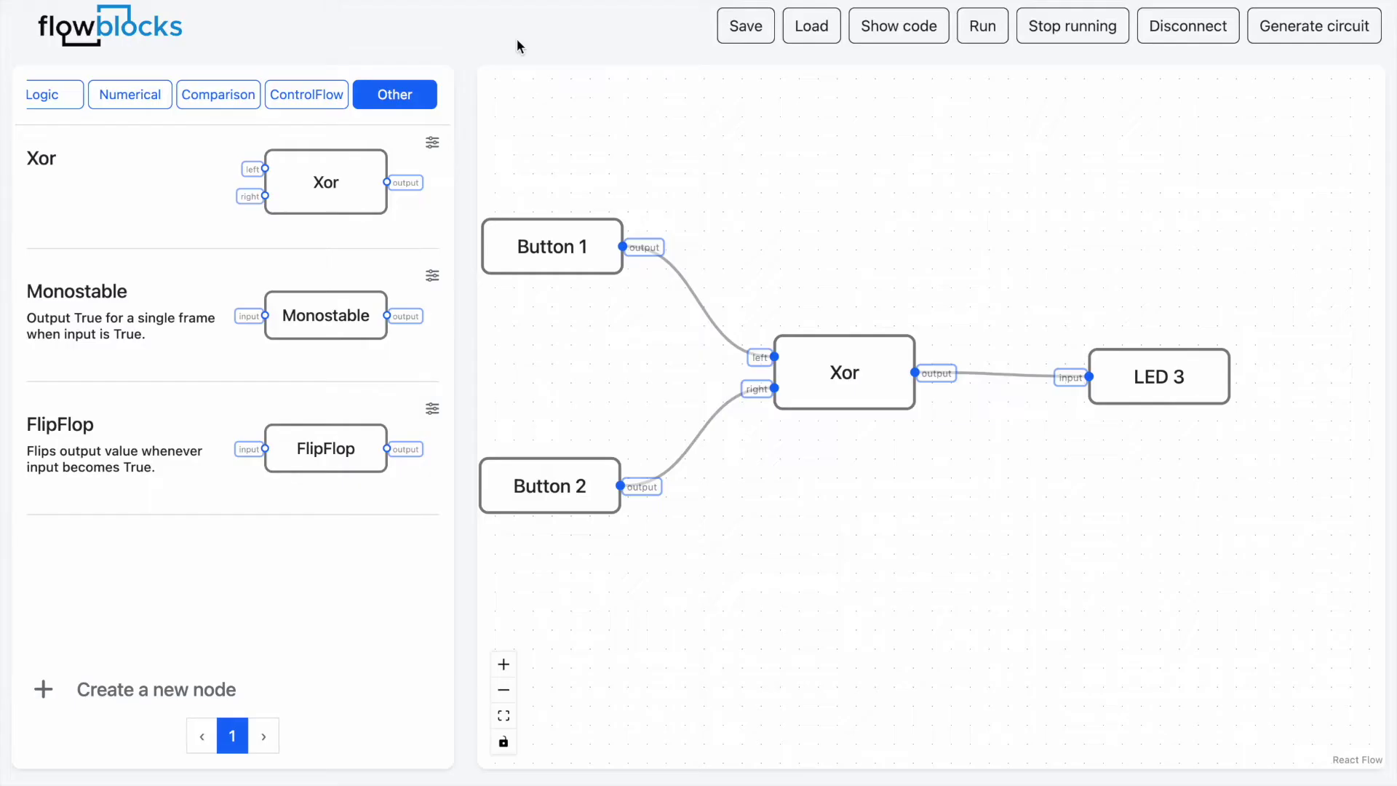
Step: Load a saved example flowchart from the existing files
left_click(811, 26)
scroll(601, 391, "down", 1)
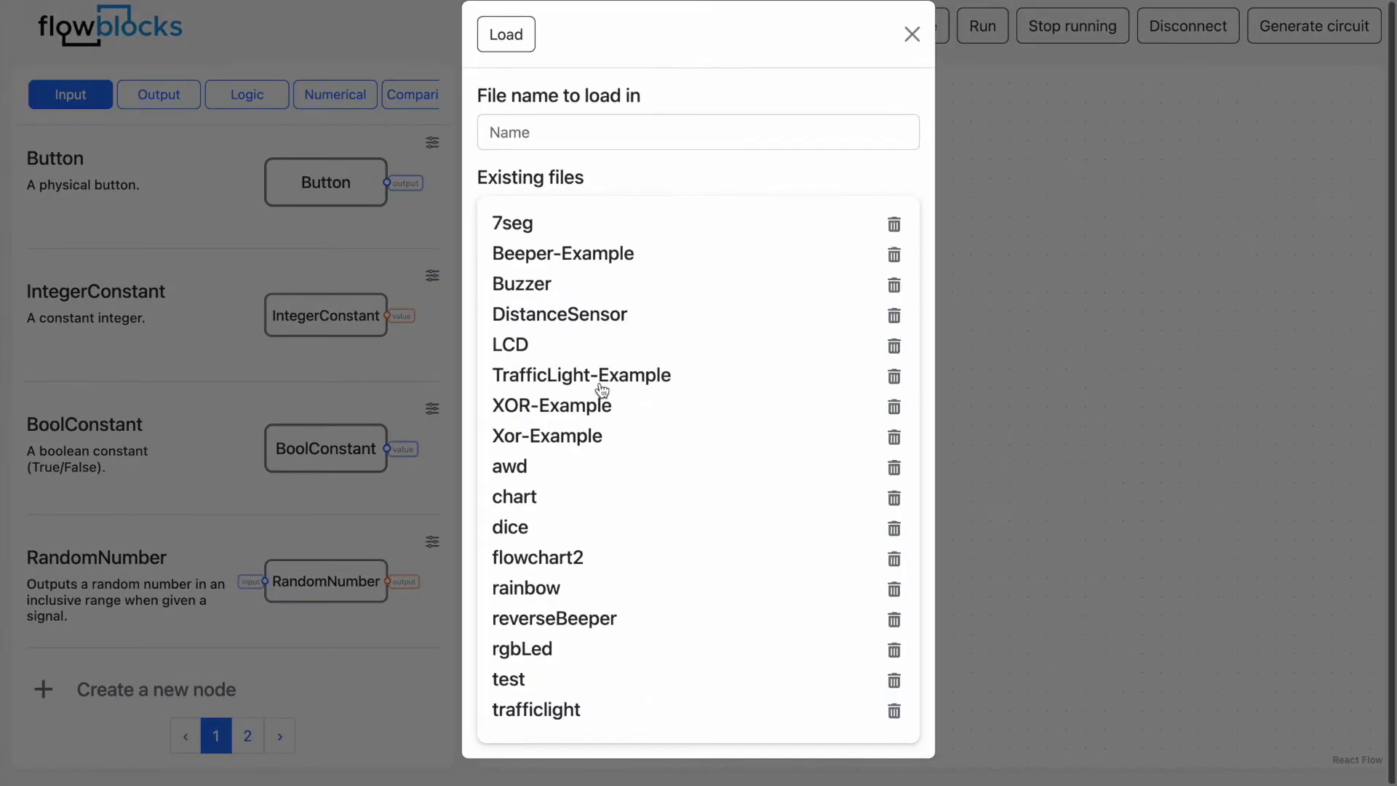
left_click(507, 33)
scroll(920, 291, "down", 3)
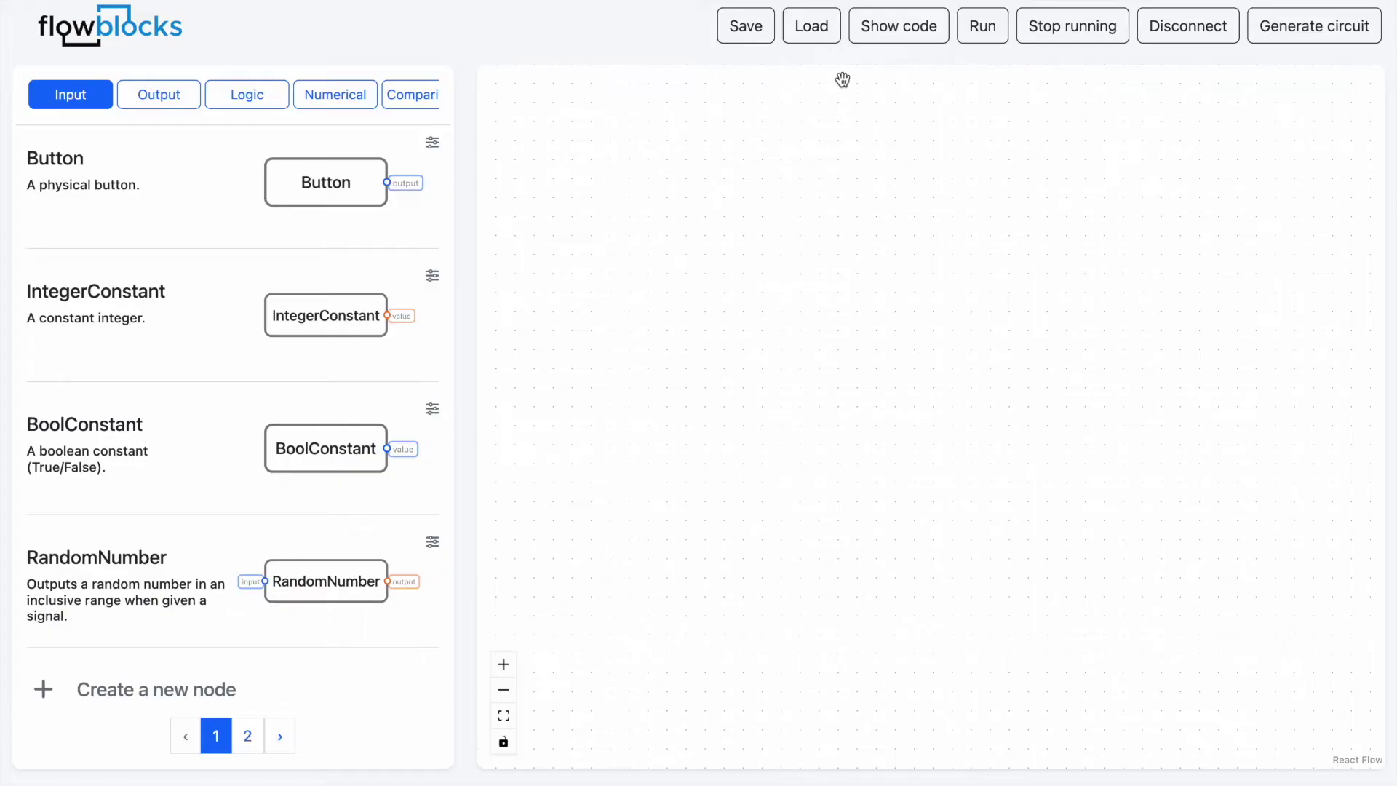
Step: Load the LCD-Example flowchart and select its RandomNumber block
left_click(817, 37)
left_click(579, 379)
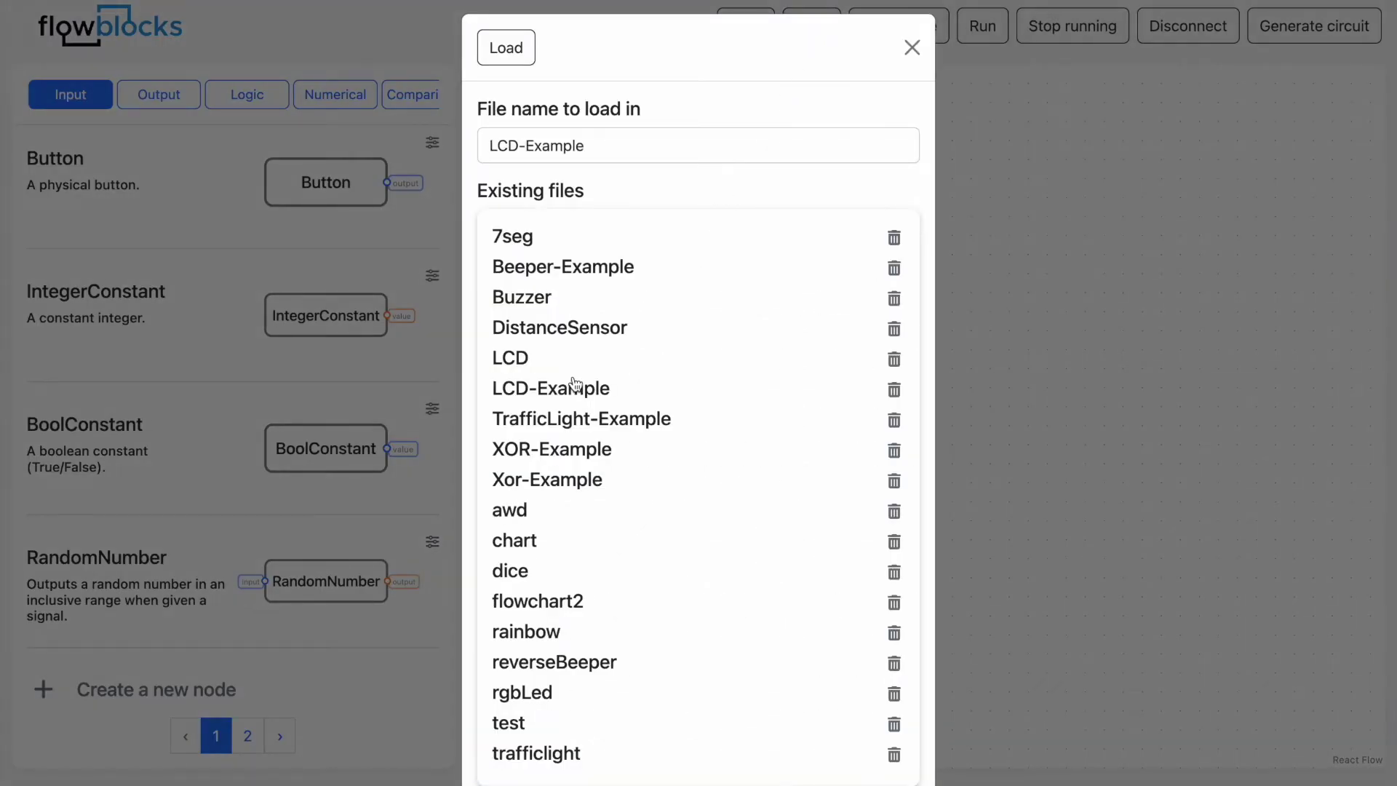
left_click(506, 51)
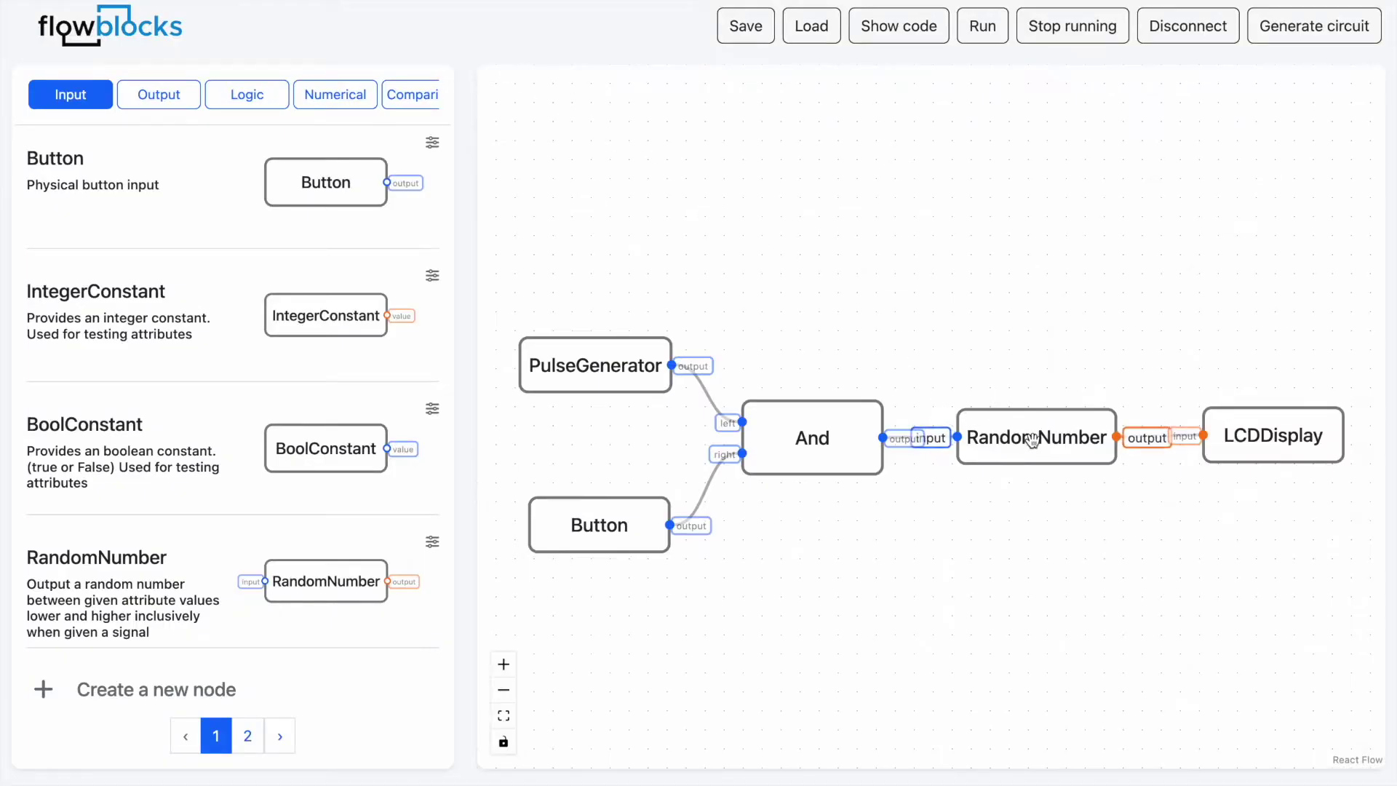
left_click(1044, 451)
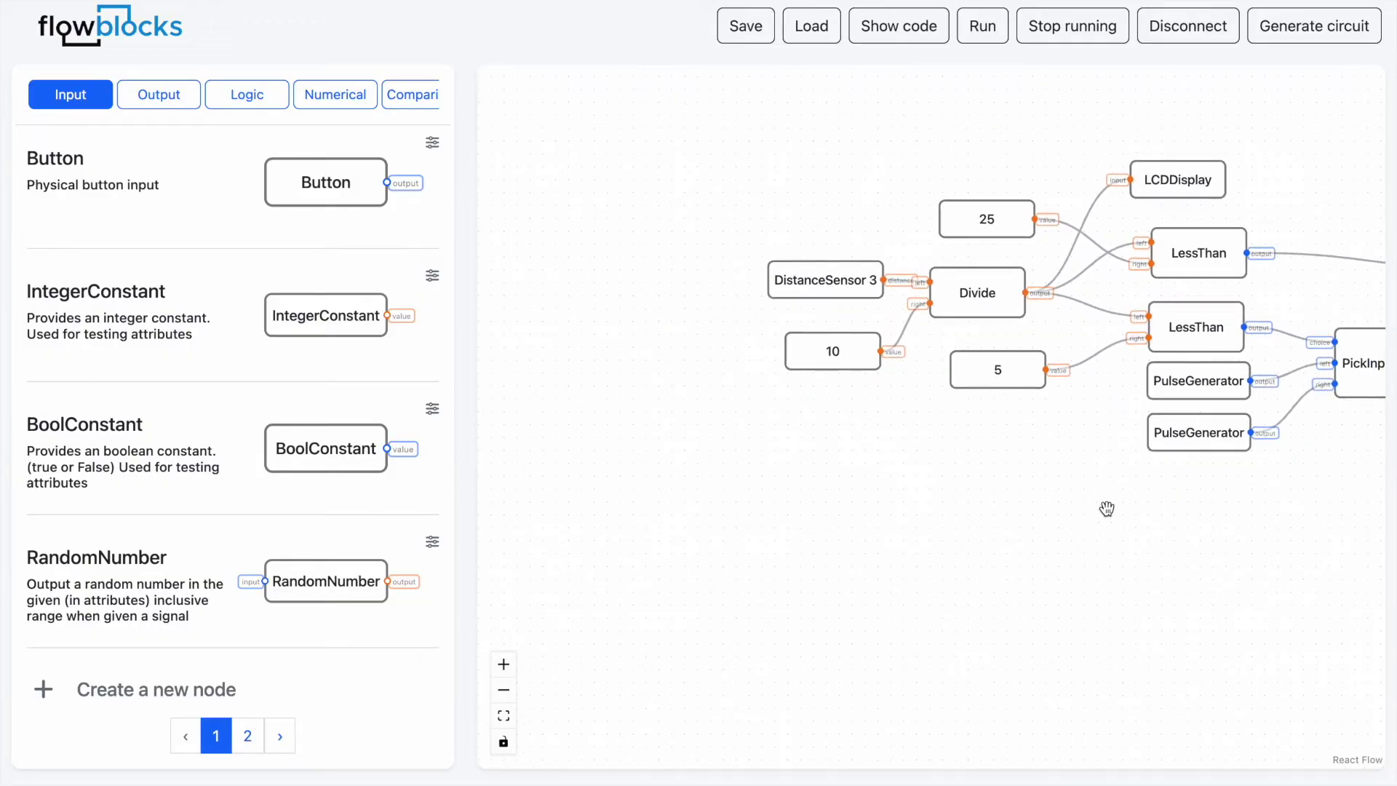
scroll(1037, 526, "down", 4)
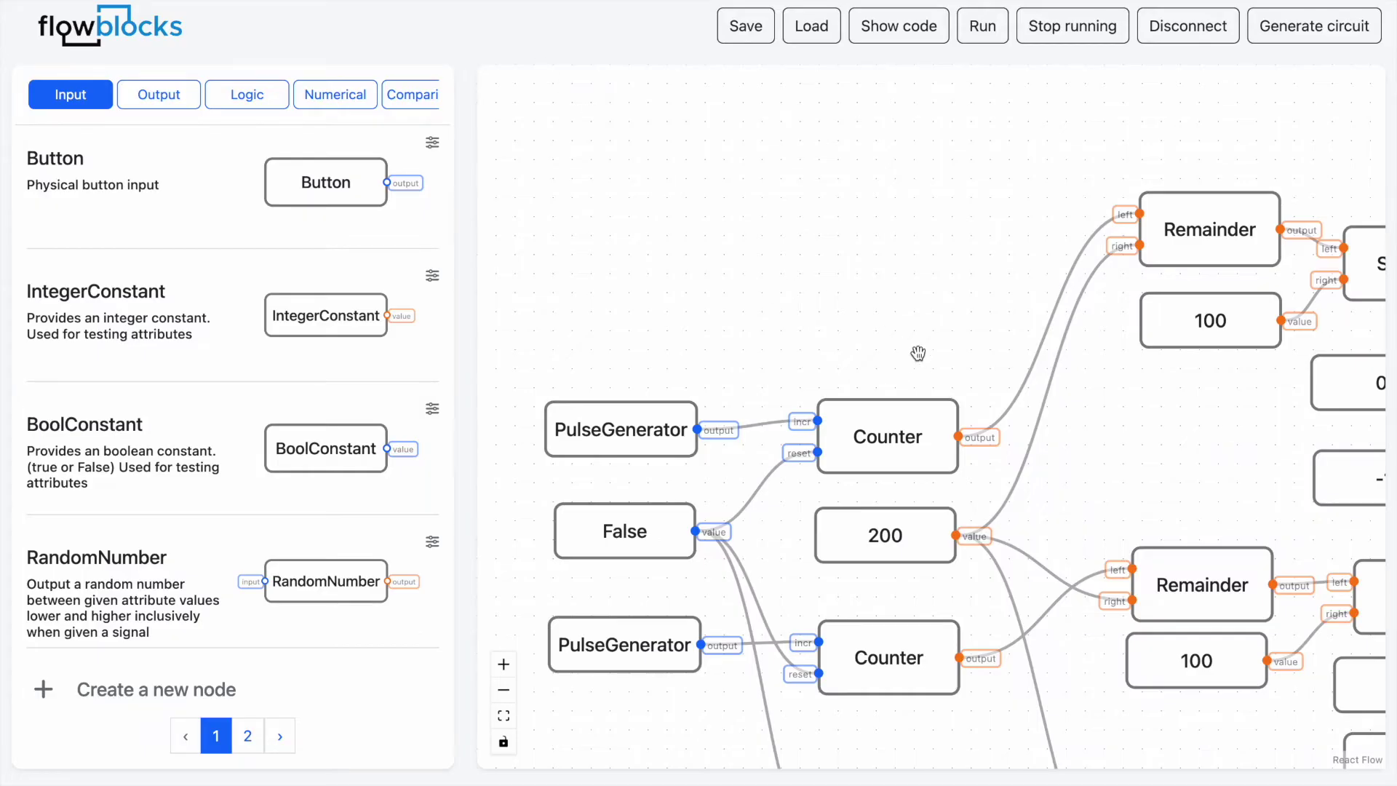
scroll(917, 353, "down", 5)
left_click_drag(1037, 383, 835, 281)
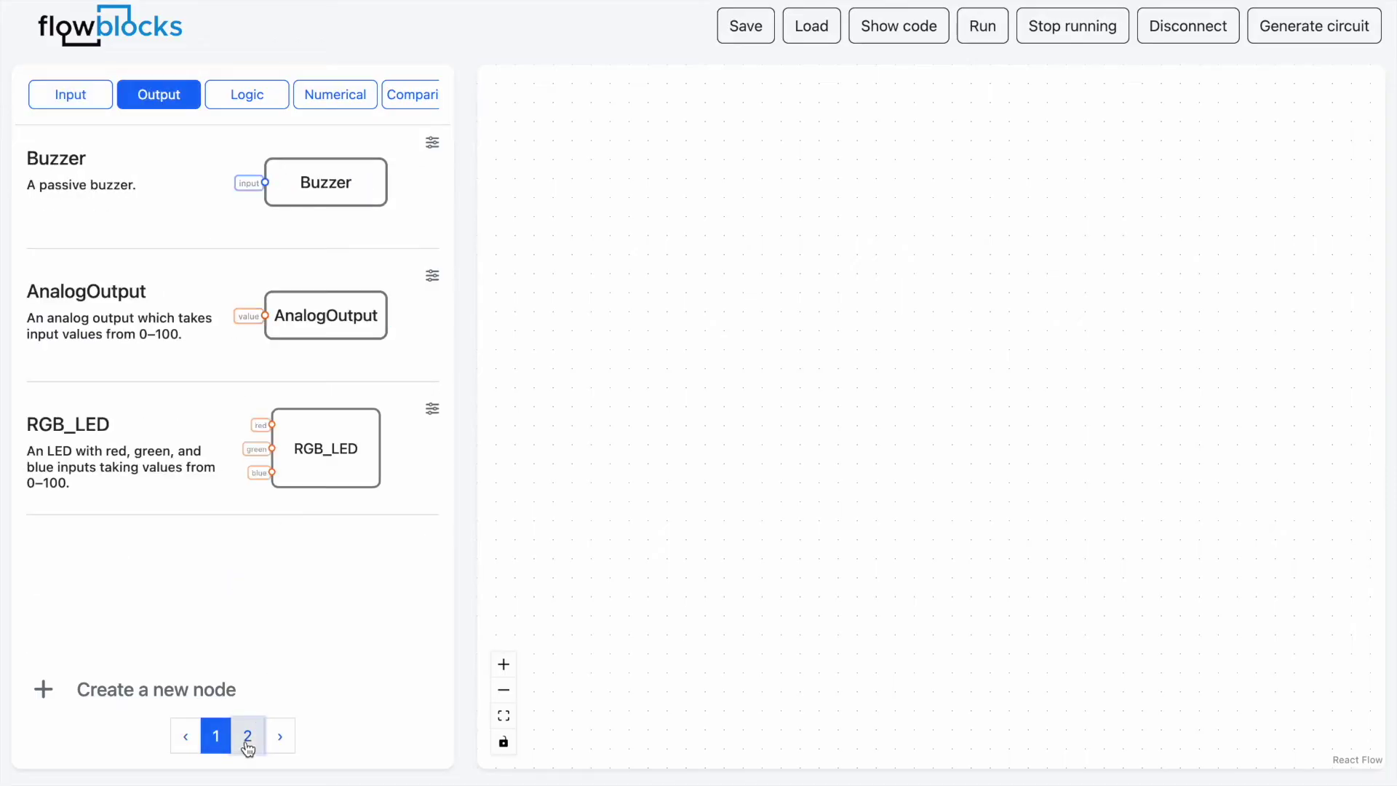
Step: Browse the available blocks in the Logic, Numerical, Comparison and remaining categories
left_click(261, 93)
left_click(326, 100)
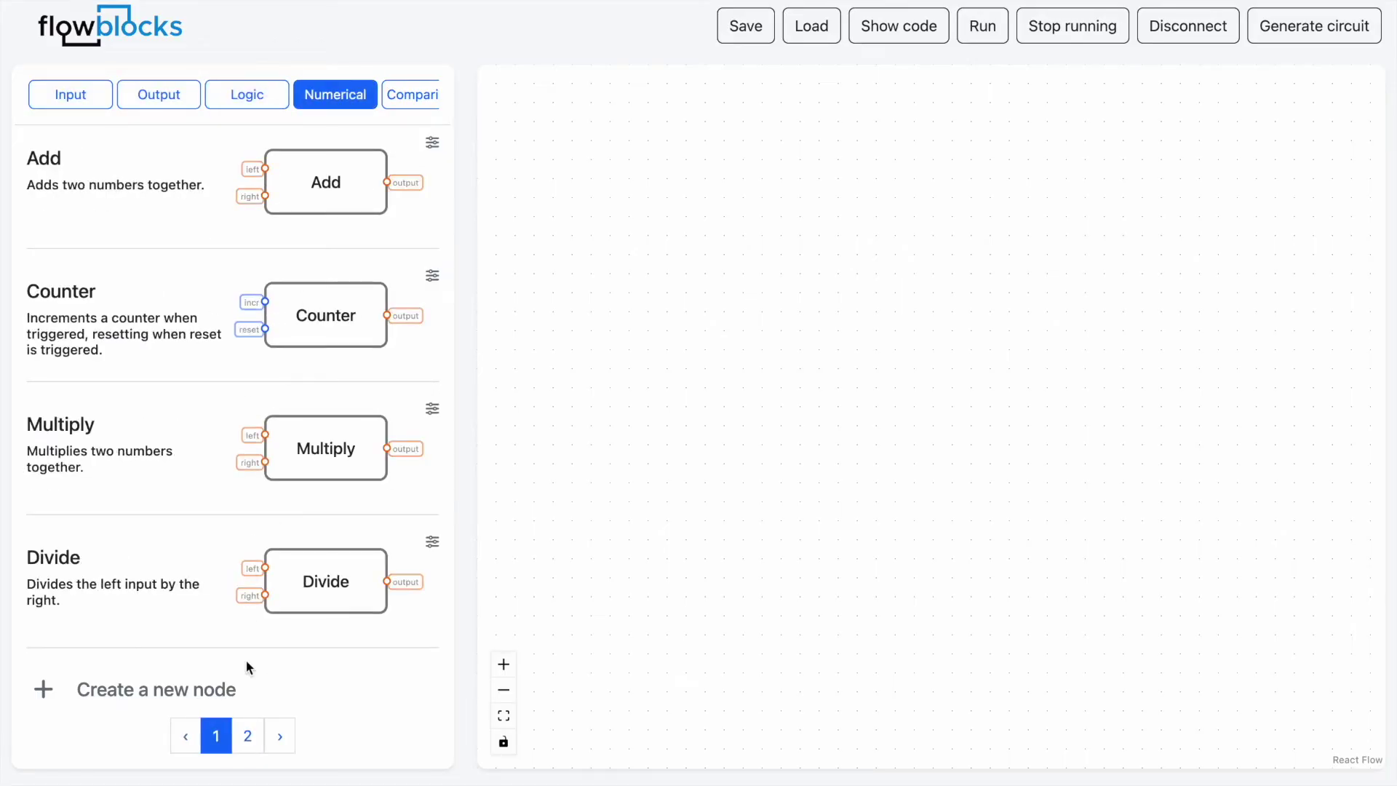
left_click(247, 735)
left_click(409, 96)
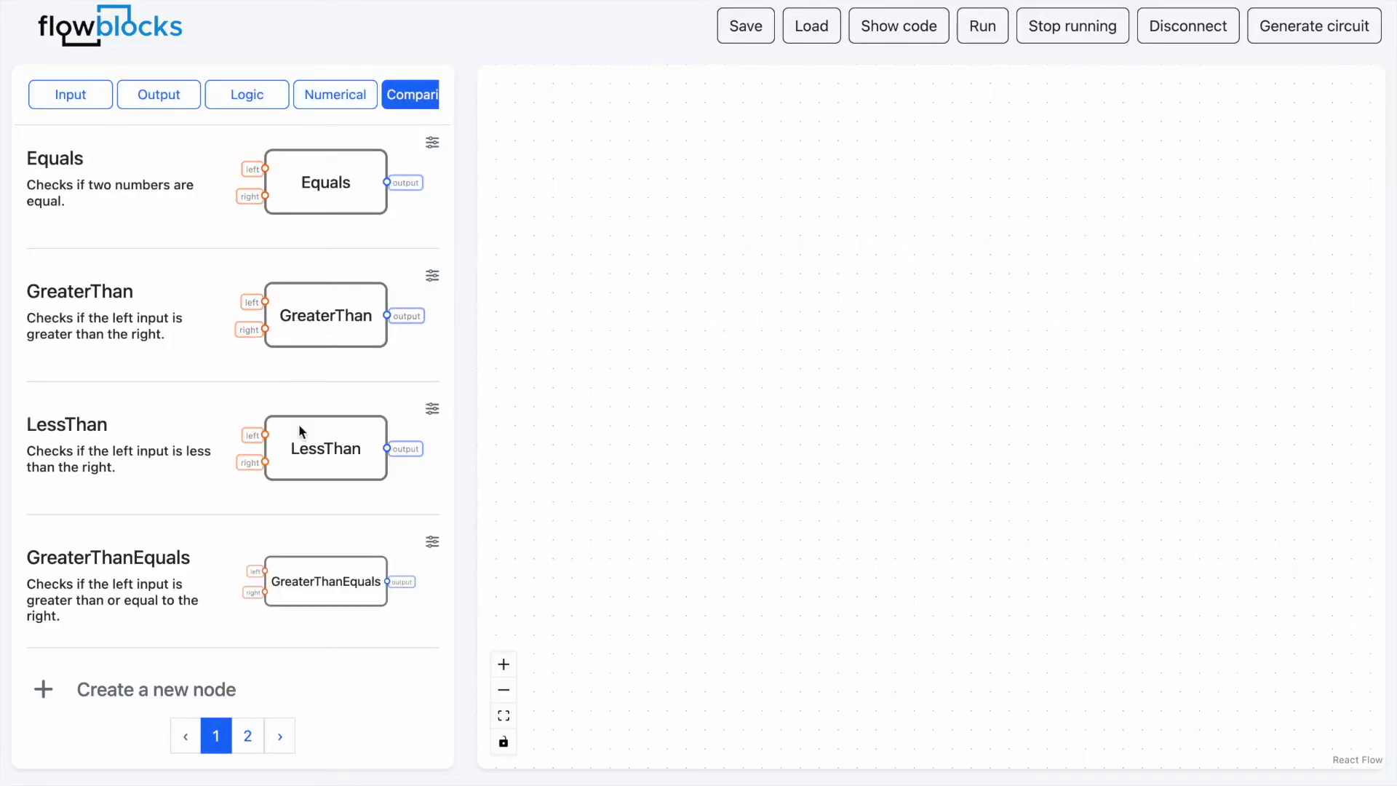
left_click(247, 735)
scroll(324, 100, "right", 3)
left_click(350, 101)
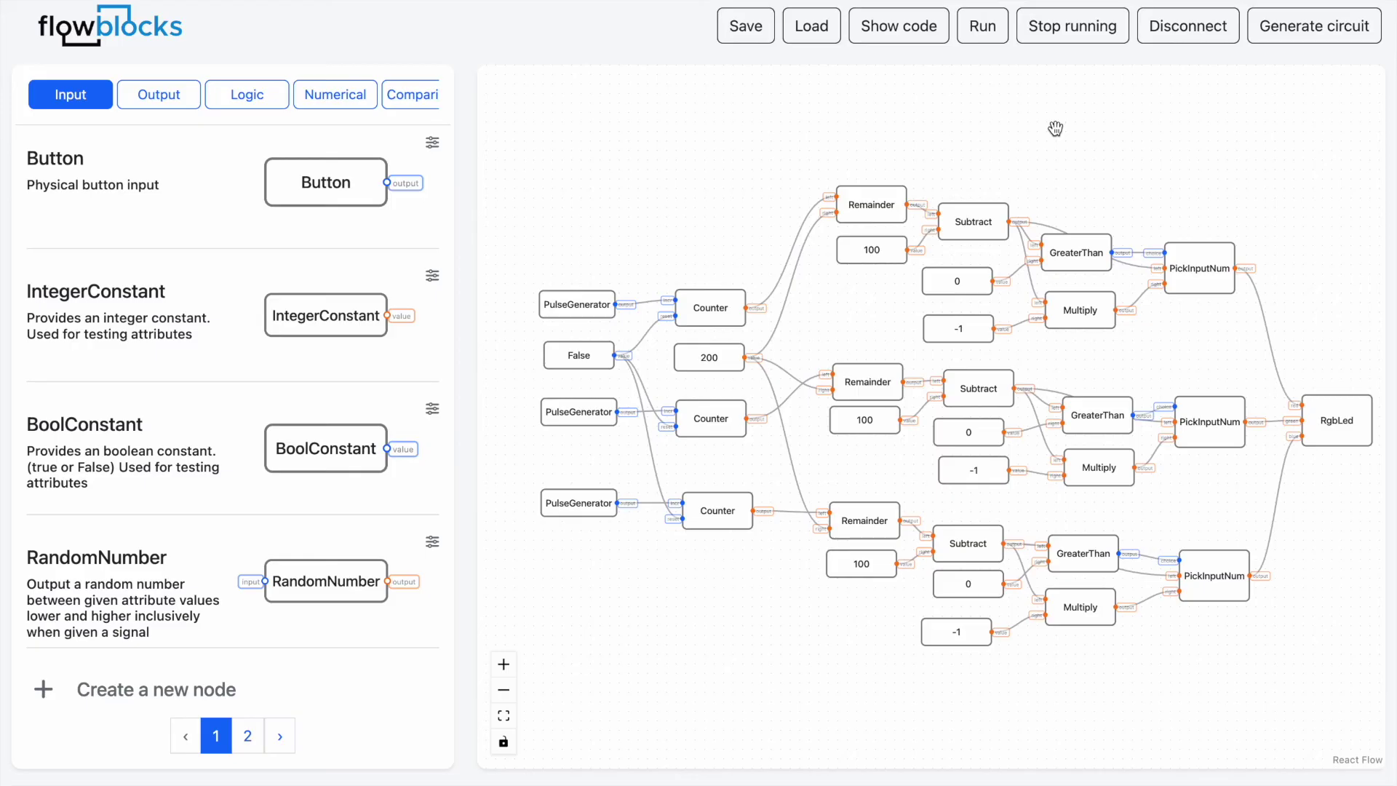
Step: View the generated code for the RGB LED flowchart from the class definitions to the main loop, then close it
left_click(917, 37)
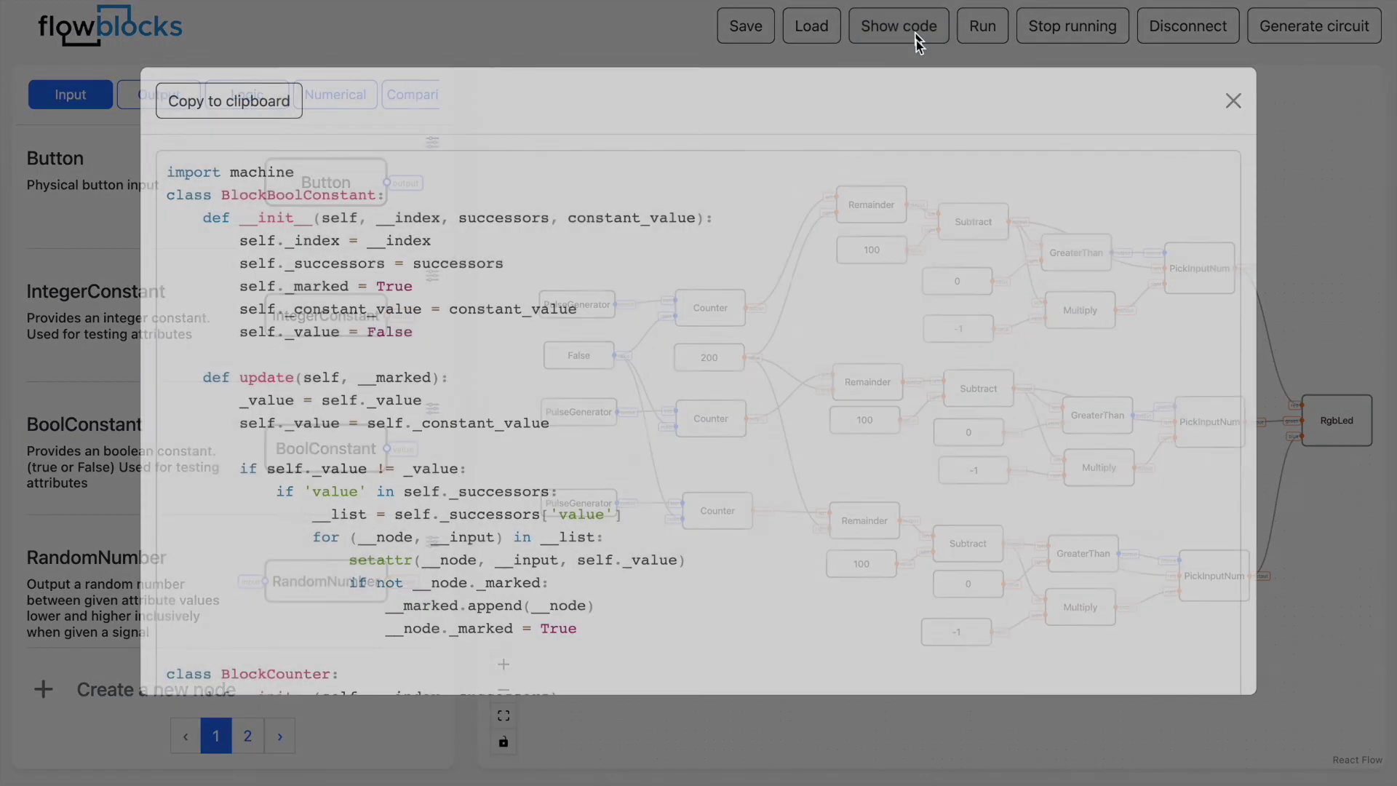
scroll(824, 335, "down", 20)
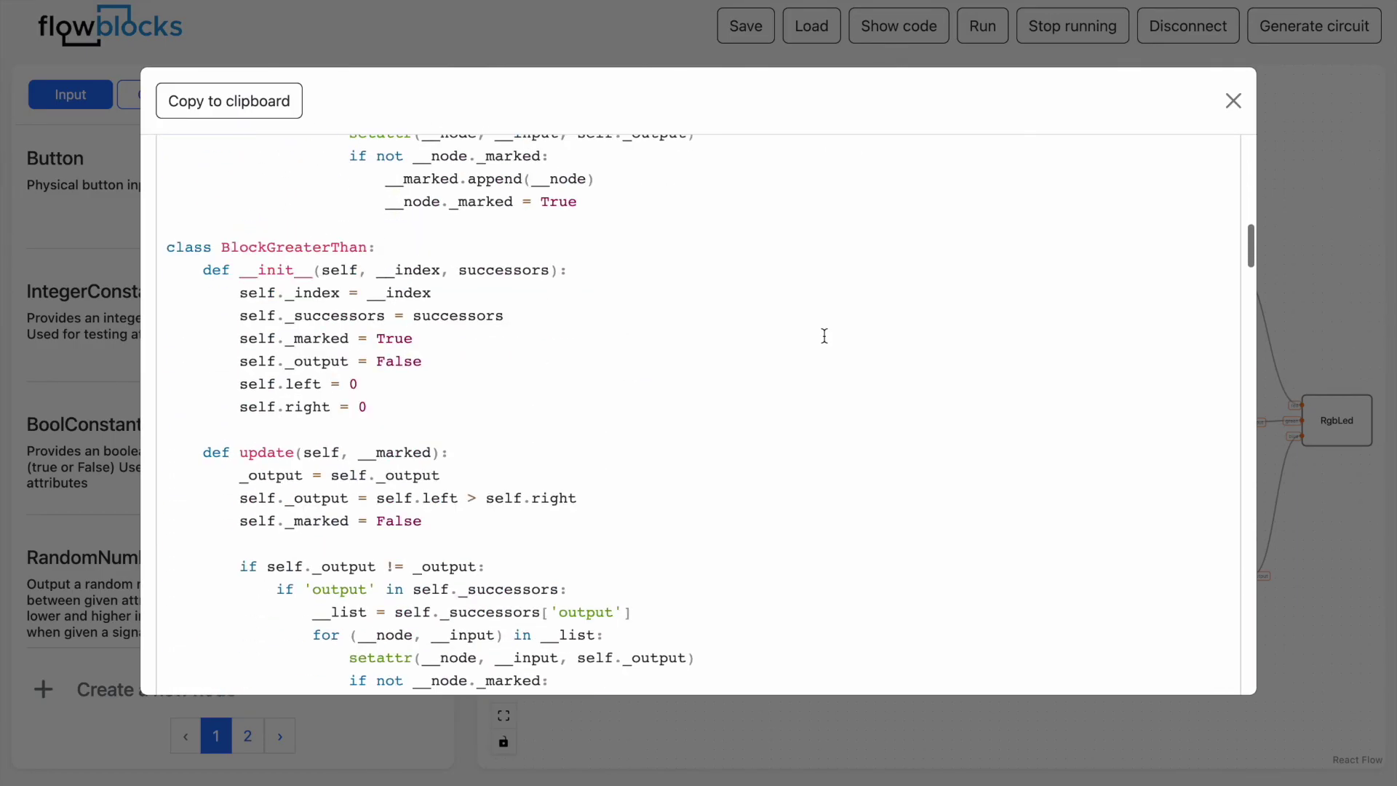
scroll(824, 335, "down", 20)
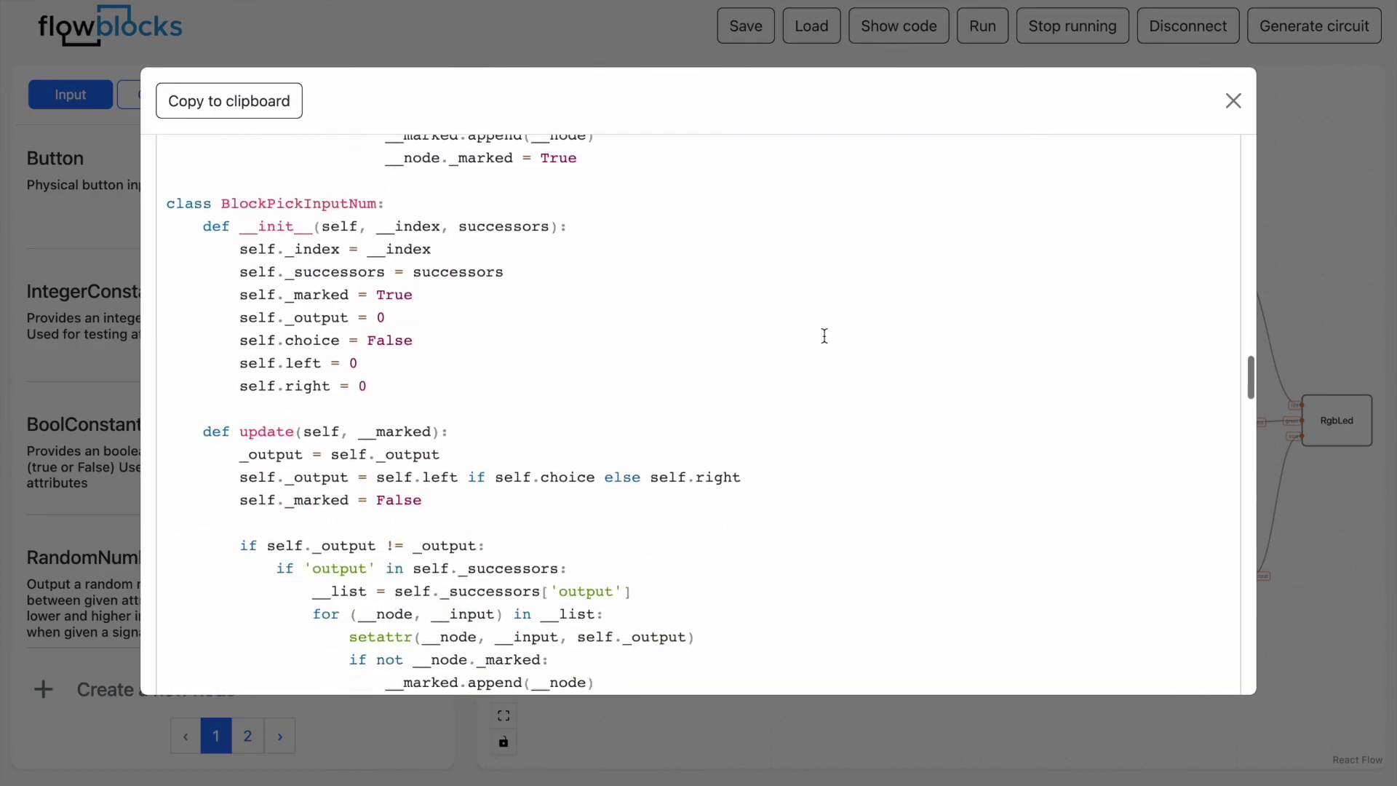
scroll(824, 336, "down", 20)
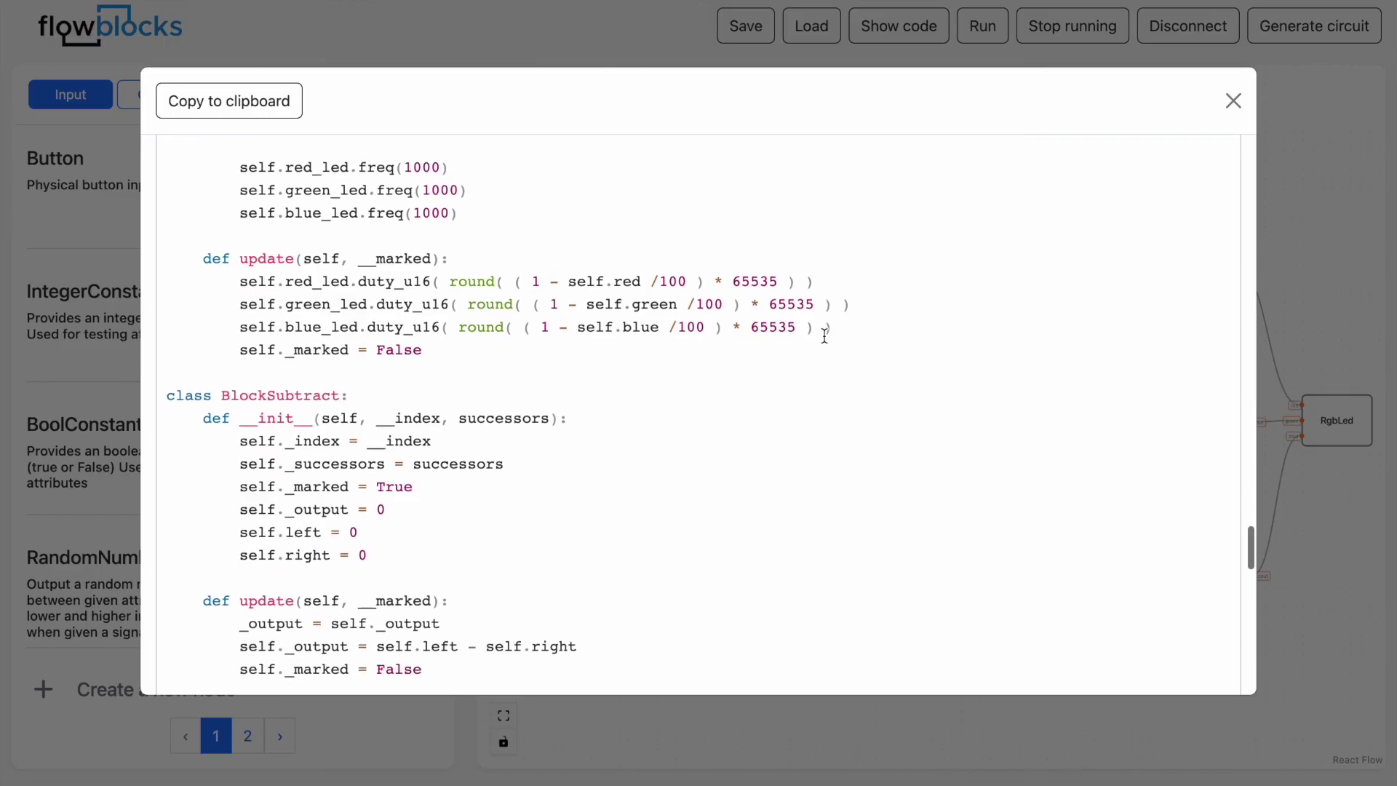
scroll(825, 335, "down", 15)
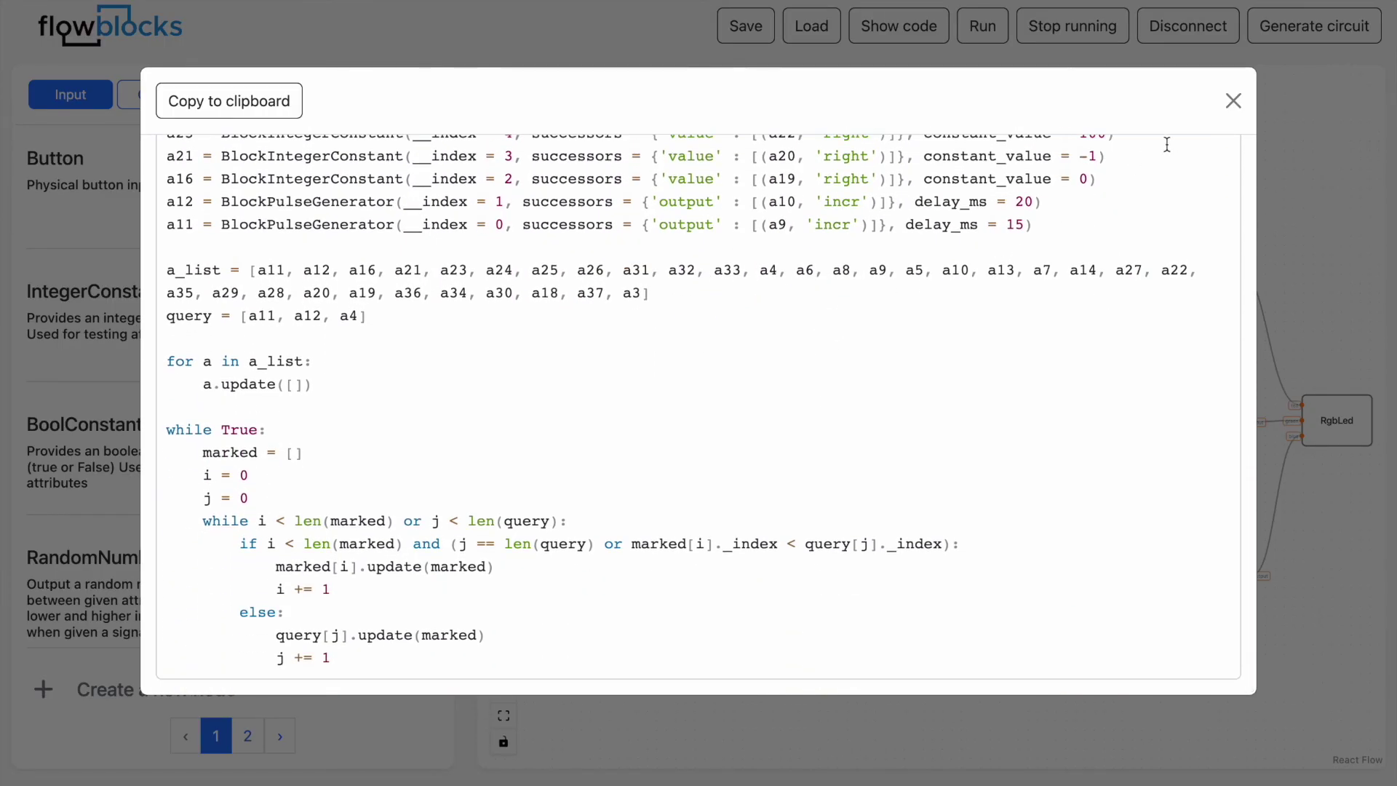
left_click(1233, 101)
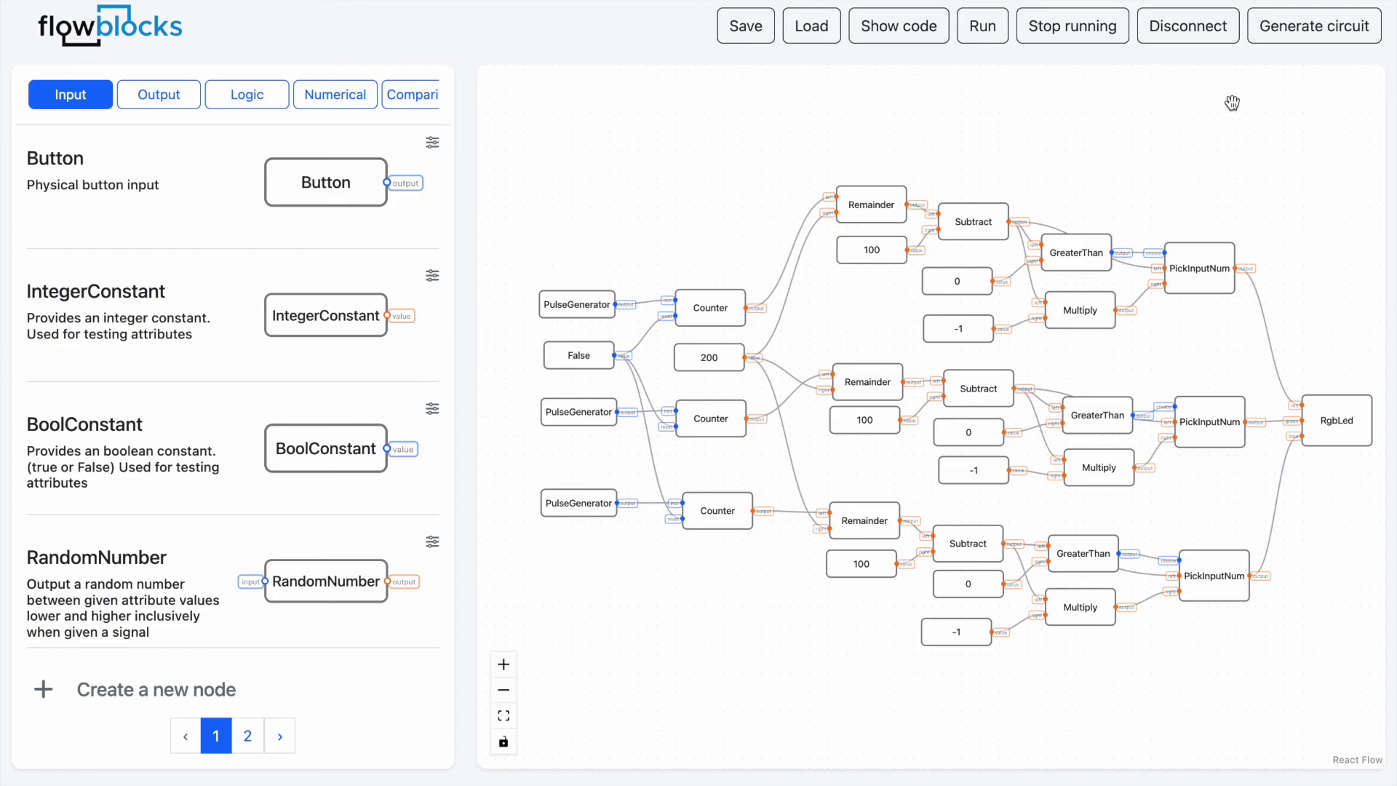